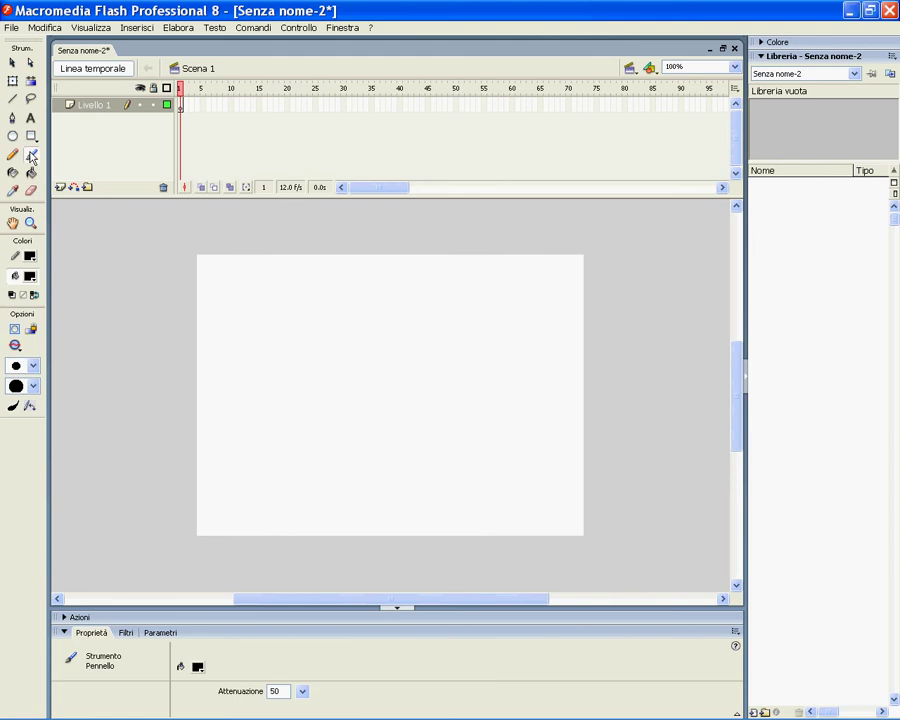
{"action": "mouse_move", "coordinate": [338, 318]}
{"action": "left_mouse_down"}
{"action": "mouse_move", "coordinate": [331, 357]}
{"action": "mouse_move", "coordinate": [350, 419]}
{"action": "mouse_move", "coordinate": [343, 373]}
{"action": "mouse_move", "coordinate": [385, 396]}
{"action": "left_mouse_up"}
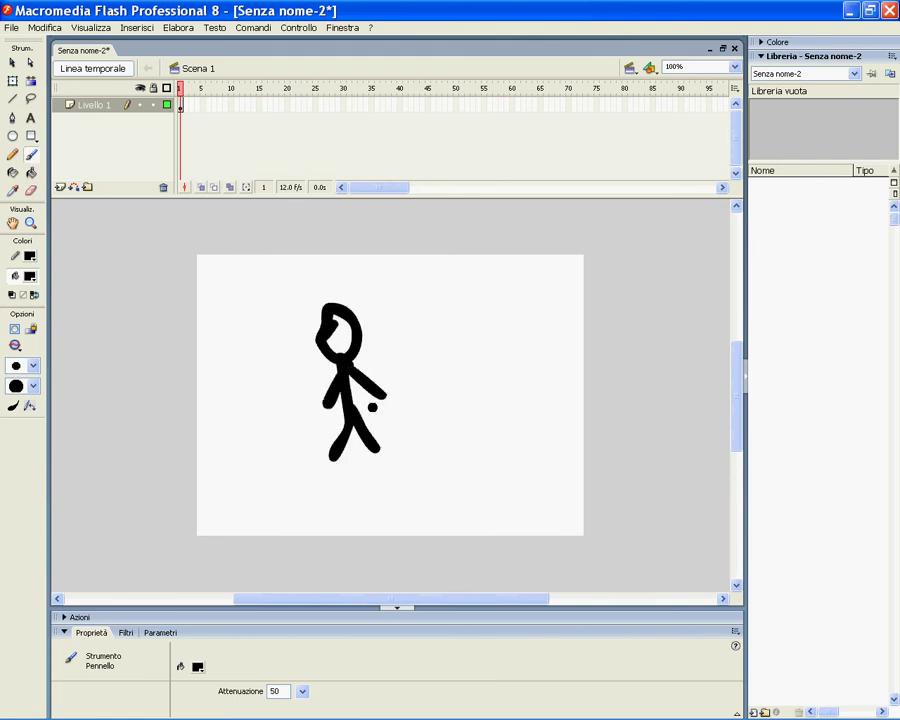
{"action": "left_click", "coordinate": [31, 190]}
{"action": "left_click", "coordinate": [15, 98]}
{"action": "left_click", "coordinate": [12, 81]}
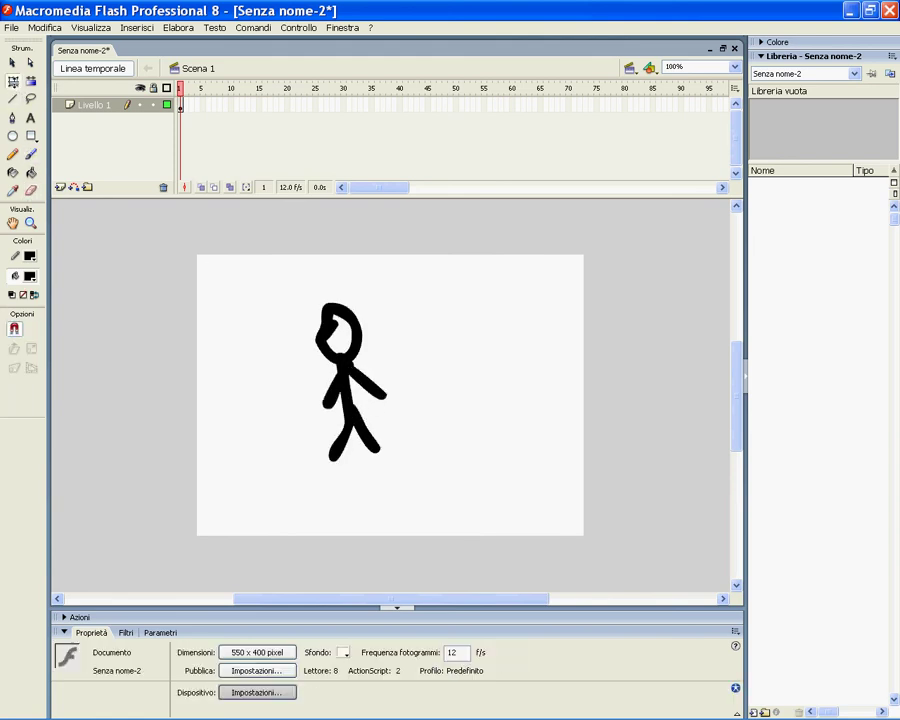
{"action": "left_click_drag", "start_coordinate": [308, 298], "coordinate": [390, 445]}
{"action": "key", "text": "Delete"}
{"action": "left_click_drag", "start_coordinate": [458, 379], "coordinate": [333, 470]}
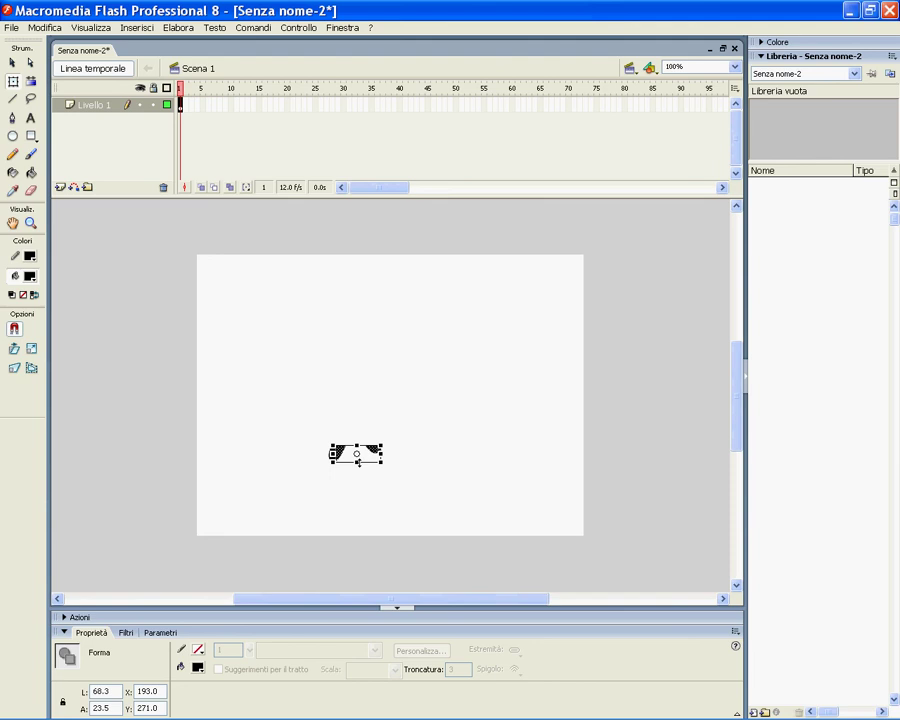
{"action": "key", "text": "Delete"}
{"action": "left_click", "coordinate": [331, 453]}
{"action": "key", "text": "Delete"}
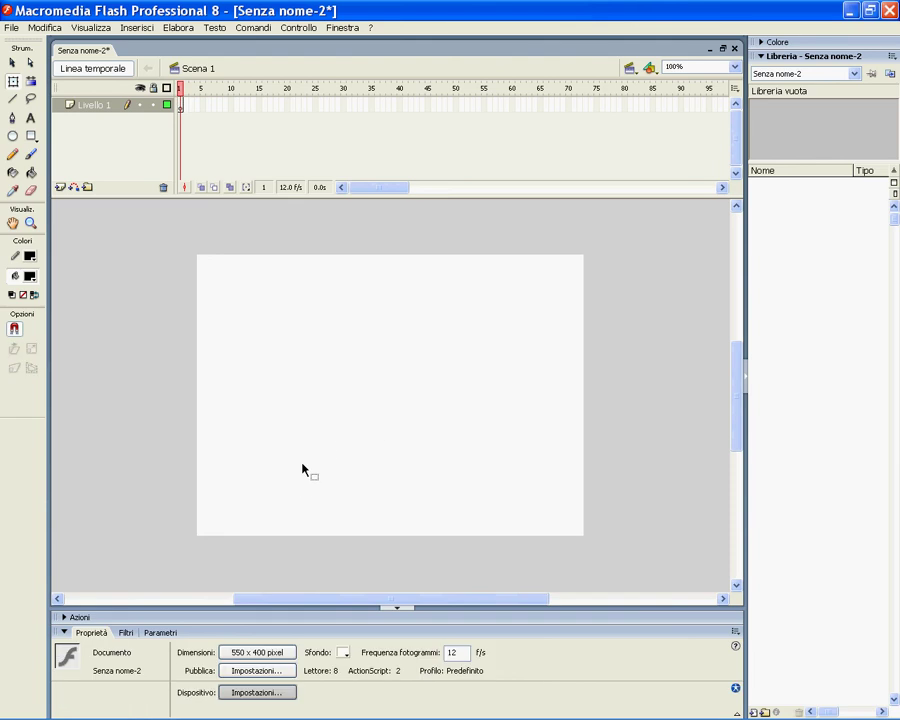
Paint a black stick figure about 82 by 283 pixels with the Brush tool on the stage's left half.
{"action": "left_click", "coordinate": [31, 154]}
{"action": "mouse_move", "coordinate": [287, 352]}
{"action": "left_mouse_down"}
{"action": "mouse_move", "coordinate": [306, 382]}
{"action": "mouse_move", "coordinate": [301, 512]}
{"action": "mouse_move", "coordinate": [325, 518]}
{"action": "left_mouse_up"}
{"action": "left_click_drag", "start_coordinate": [302, 405], "coordinate": [278, 462]}
{"action": "left_click_drag", "start_coordinate": [305, 408], "coordinate": [330, 465]}
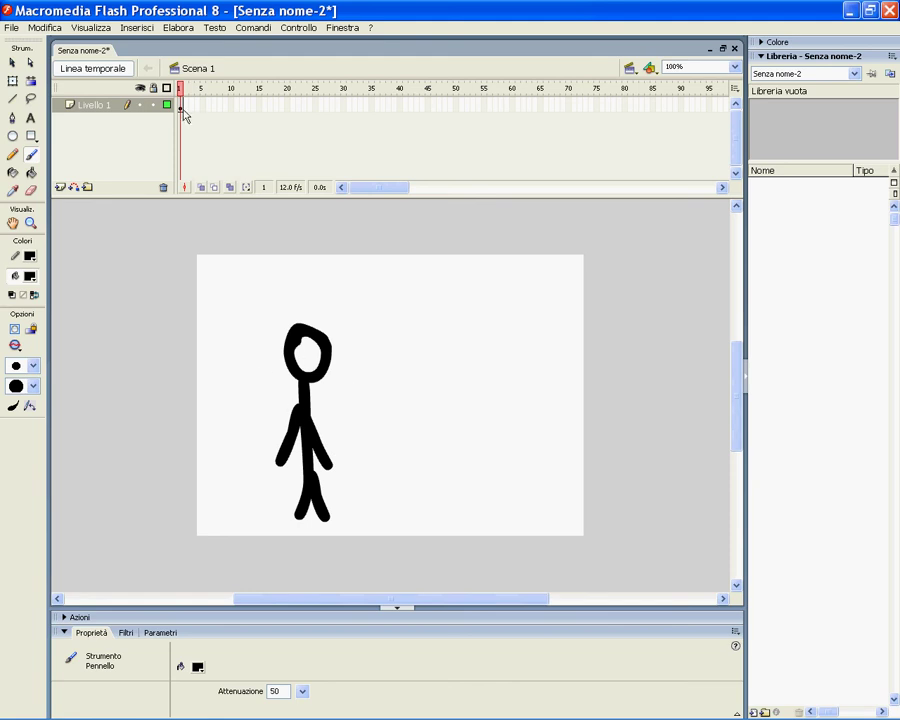
Convert the whole stick figure into a button (Pulsante) symbol named omino.
{"action": "left_click", "coordinate": [13, 80]}
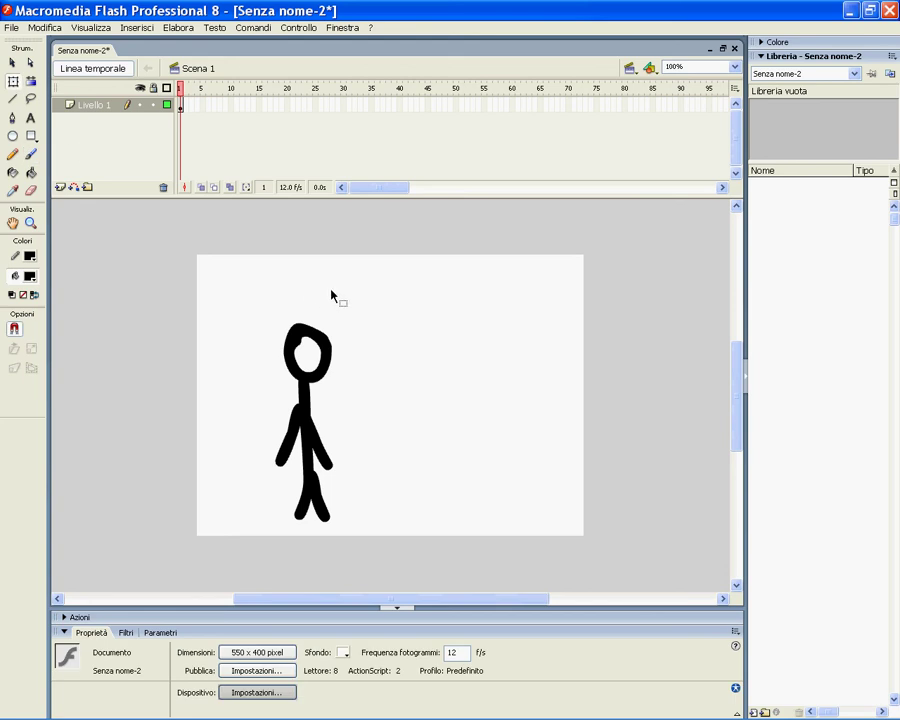
{"action": "left_click_drag", "start_coordinate": [361, 304], "coordinate": [257, 531]}
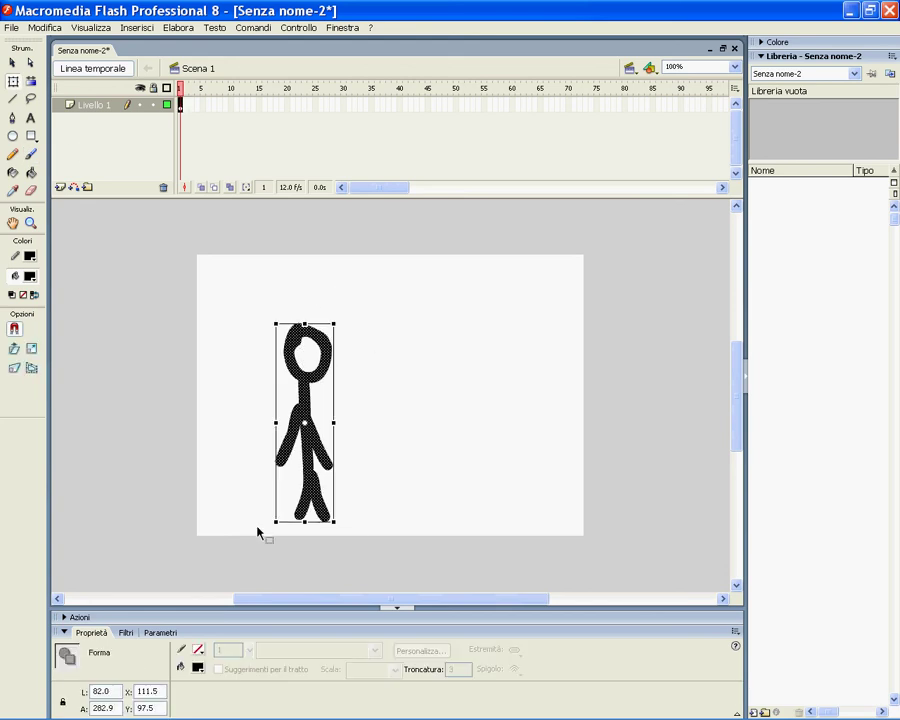
{"action": "right_click", "coordinate": [305, 377]}
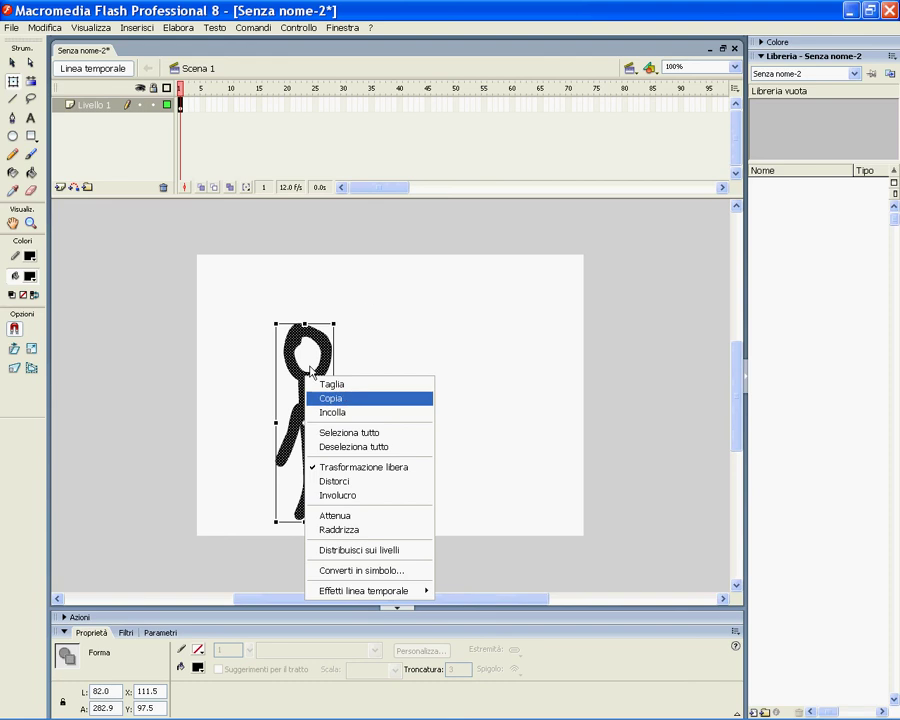
{"action": "left_click", "coordinate": [350, 571]}
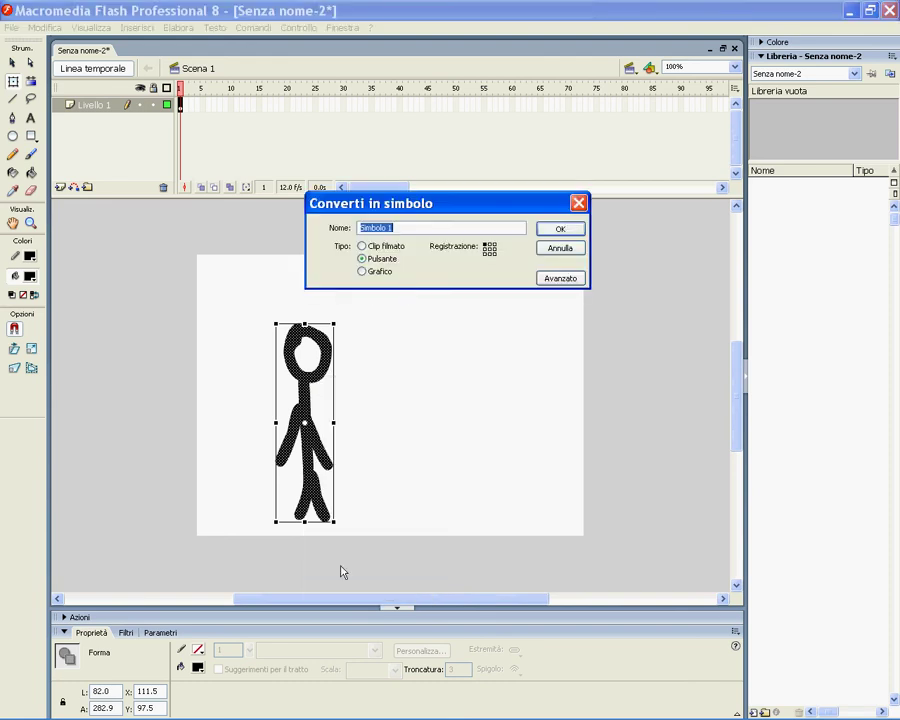
{"action": "type", "text": "omino"}
{"action": "left_click", "coordinate": [572, 229]}
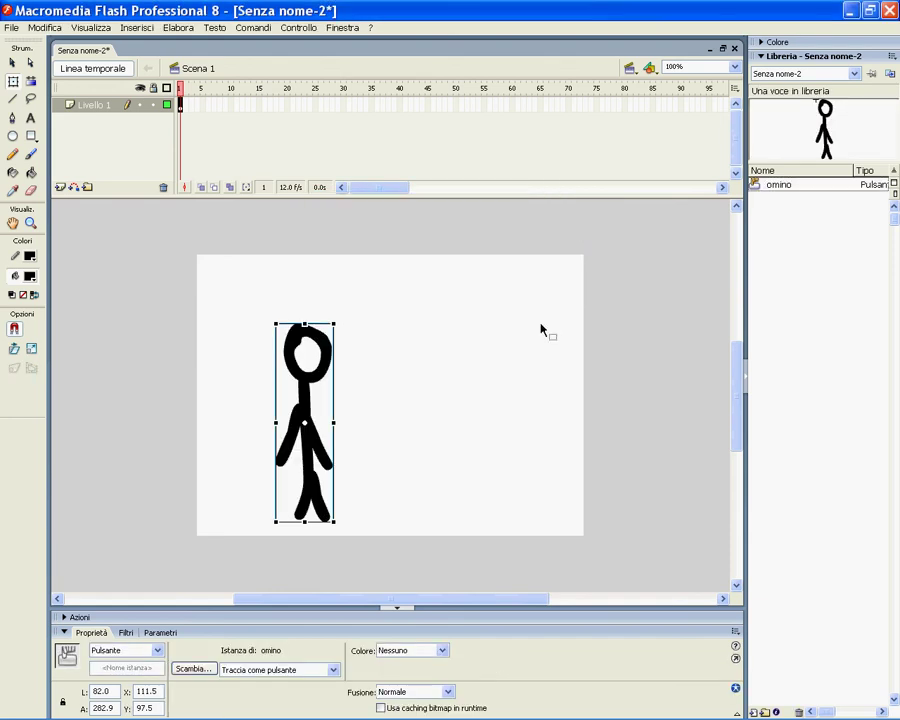
{"action": "left_click", "coordinate": [790, 184]}
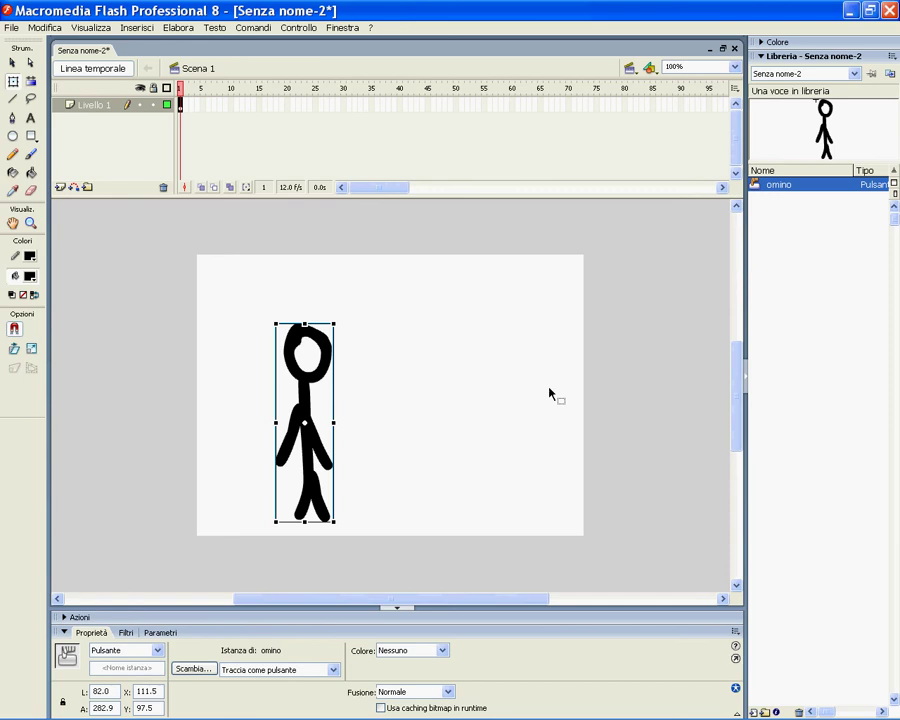
Add a stop action to frame 1 of Livello 1 using the script assistant.
{"action": "left_click", "coordinate": [311, 281]}
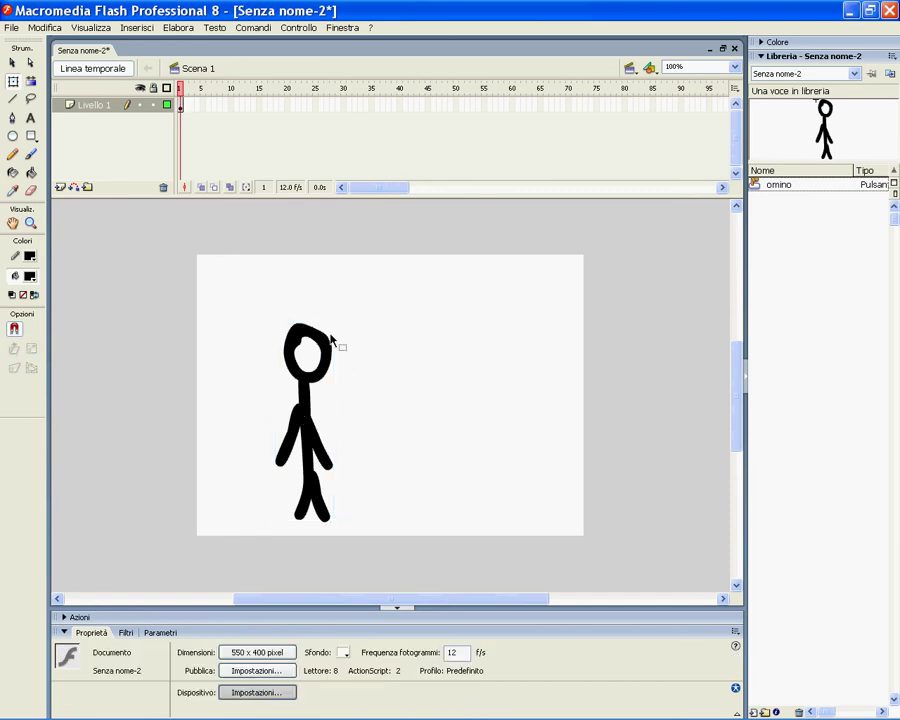
{"action": "left_click", "coordinate": [331, 340]}
{"action": "left_click", "coordinate": [416, 358]}
{"action": "left_click", "coordinate": [84, 617]}
{"action": "left_click", "coordinate": [95, 386]}
{"action": "left_click", "coordinate": [105, 386]}
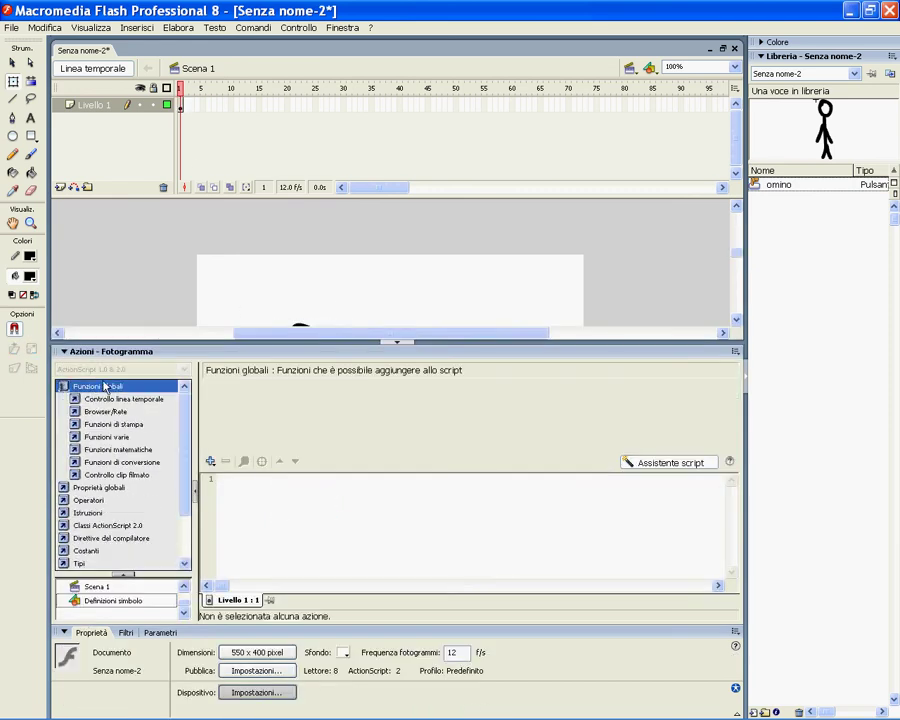
{"action": "left_click", "coordinate": [116, 399]}
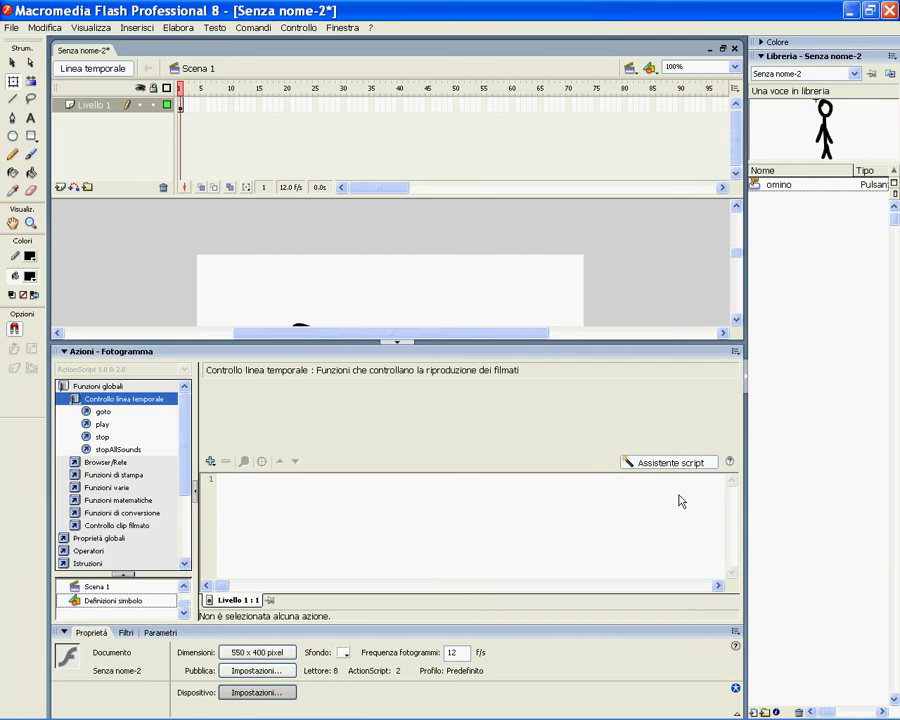
{"action": "left_click", "coordinate": [661, 463]}
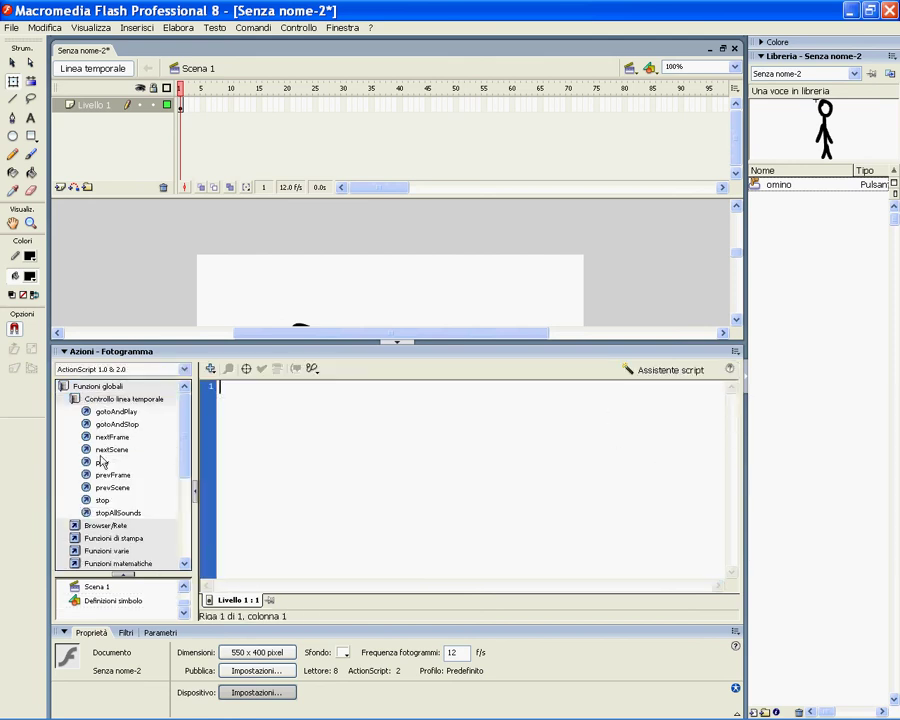
{"action": "left_click", "coordinate": [645, 369]}
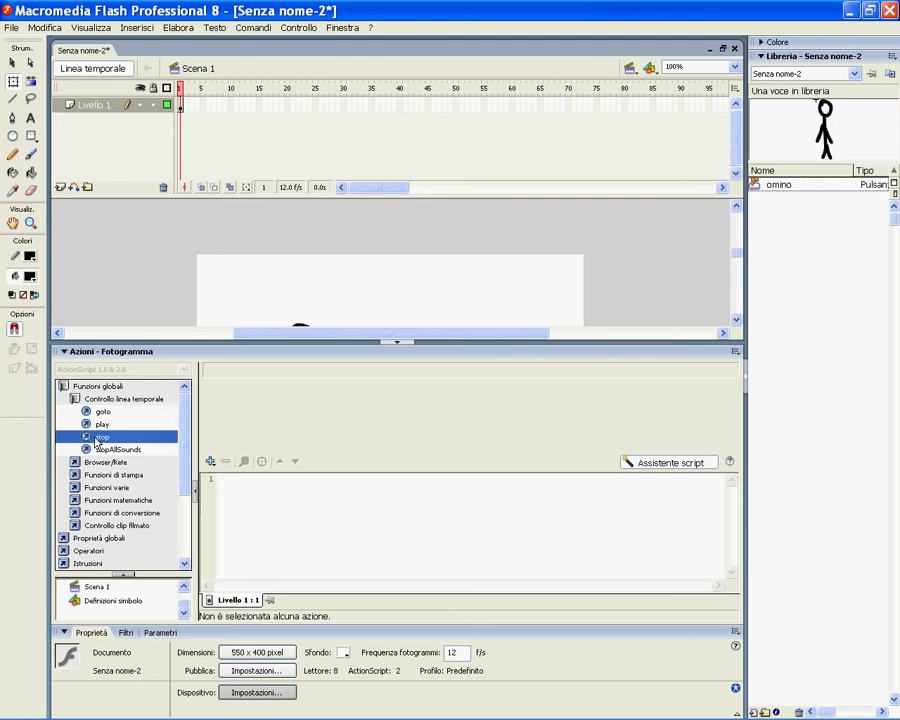
{"action": "double_click", "coordinate": [101, 437]}
{"action": "left_click", "coordinate": [98, 352]}
Add a play action on release to the omino button on the stage.
{"action": "left_click", "coordinate": [272, 488]}
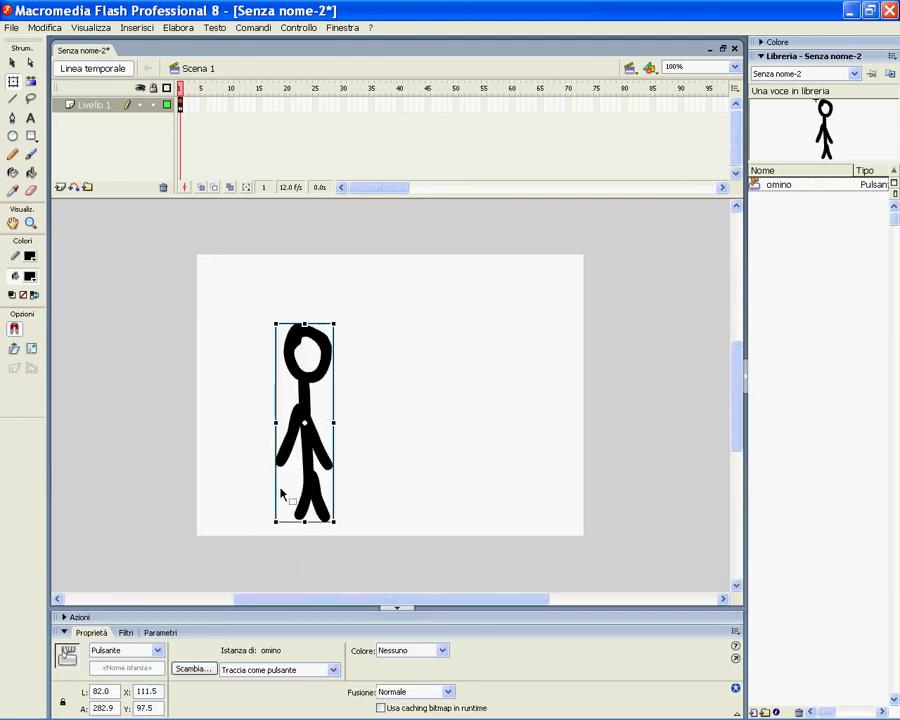
{"action": "left_click", "coordinate": [80, 617]}
{"action": "double_click", "coordinate": [101, 425]}
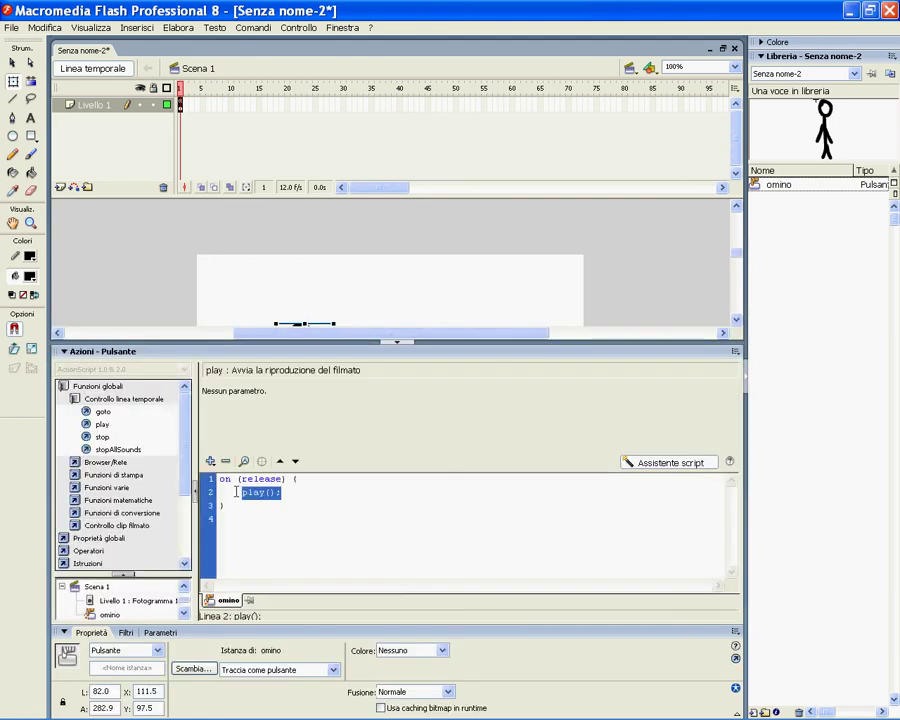
{"action": "left_click", "coordinate": [132, 351]}
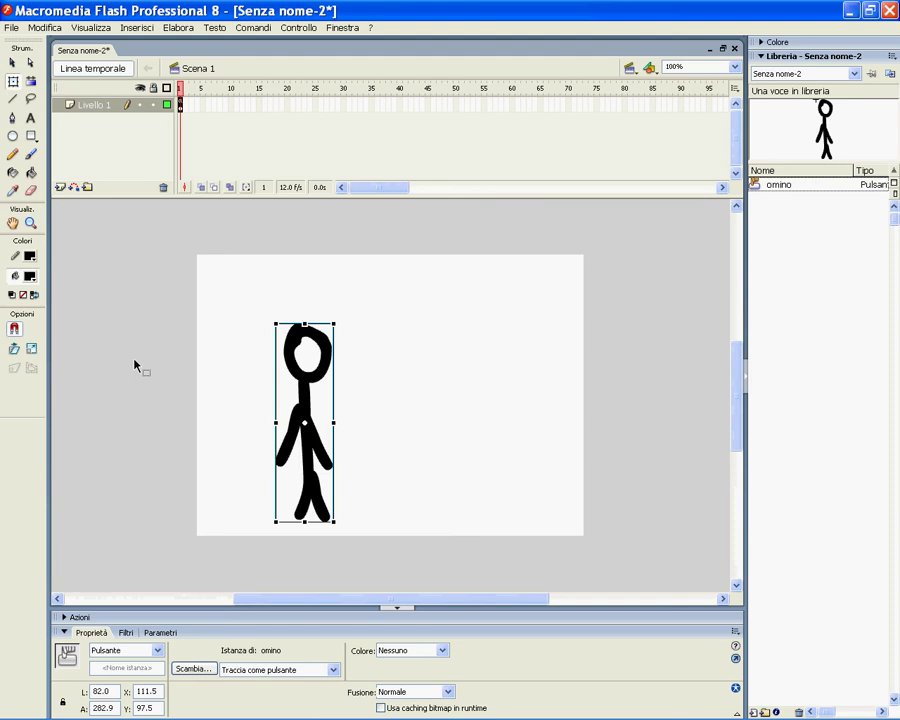
Insert a keyframe at frame 2 of Livello 1.
{"action": "key", "text": "F6"}
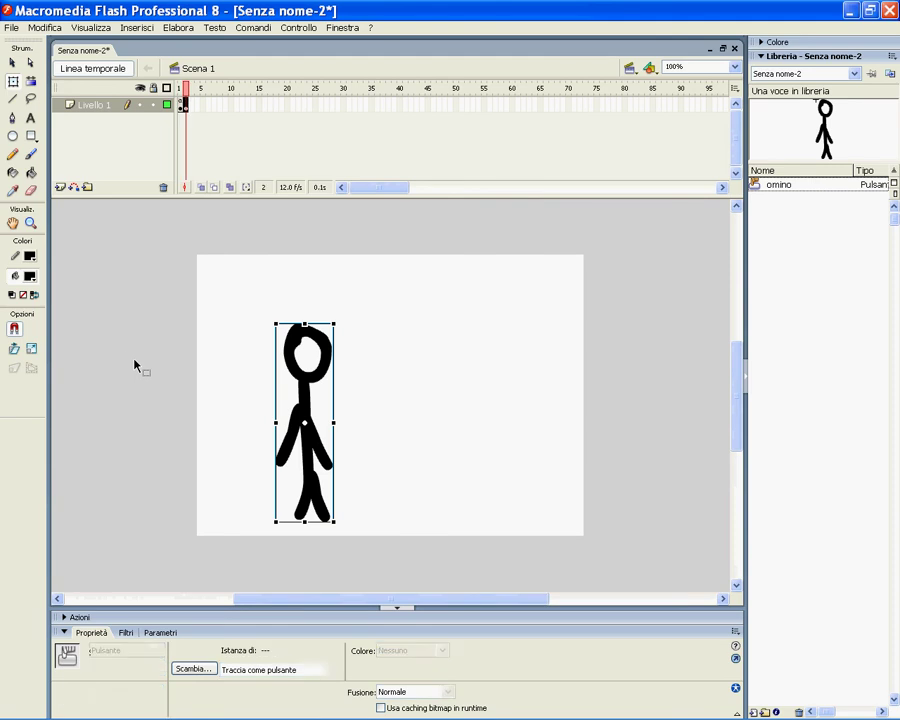
{"action": "left_click", "coordinate": [31, 190]}
{"action": "left_click", "coordinate": [284, 338]}
{"action": "mouse_move", "coordinate": [284, 338]}
{"action": "left_mouse_down"}
{"action": "mouse_move", "coordinate": [292, 362]}
{"action": "mouse_move", "coordinate": [312, 378]}
{"action": "mouse_move", "coordinate": [326, 350]}
{"action": "mouse_move", "coordinate": [296, 338]}
{"action": "left_mouse_up"}
{"action": "key", "text": "ctrl+z"}
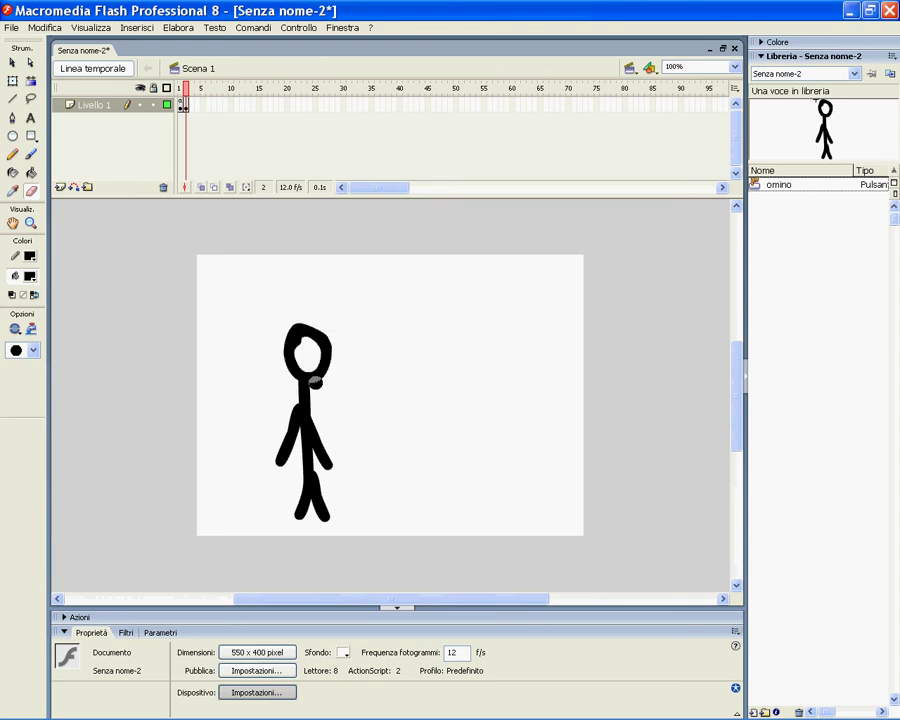
Insert consecutive keyframes on Livello 1 from frame 3 through frame 25.
{"action": "key", "text": "F6"}
{"action": "key", "text": "F6"}
{"action": "key", "text": "F6"}
{"action": "key", "text": "F6"}
{"action": "key", "text": "F6"}
{"action": "key", "text": "F6"}
{"action": "key", "text": "F6"}
{"action": "key", "text": "F6"}
{"action": "key", "text": "F6"}
{"action": "key", "text": "F6"}
{"action": "key", "text": "F6"}
{"action": "key", "text": "F6"}
{"action": "key", "text": "F6"}
{"action": "key", "text": "F6"}
{"action": "key", "text": "F6"}
{"action": "key", "text": "F6"}
{"action": "key", "text": "F6"}
{"action": "key", "text": "F6"}
{"action": "key", "text": "F6"}
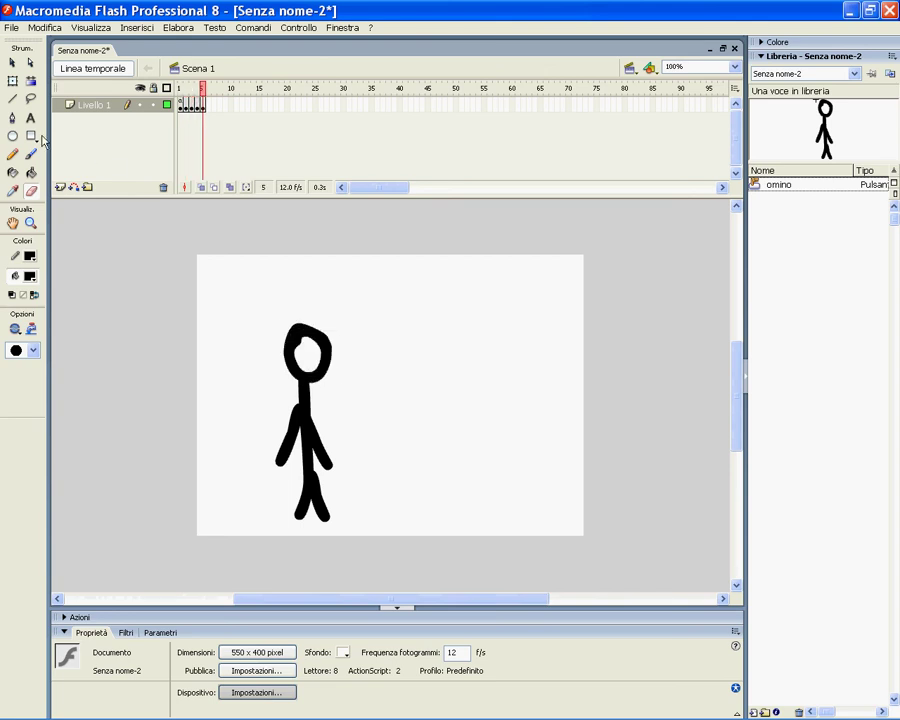
{"action": "key", "text": "F6"}
{"action": "key", "text": "F6"}
{"action": "key", "text": "F6"}
{"action": "key", "text": "F6"}
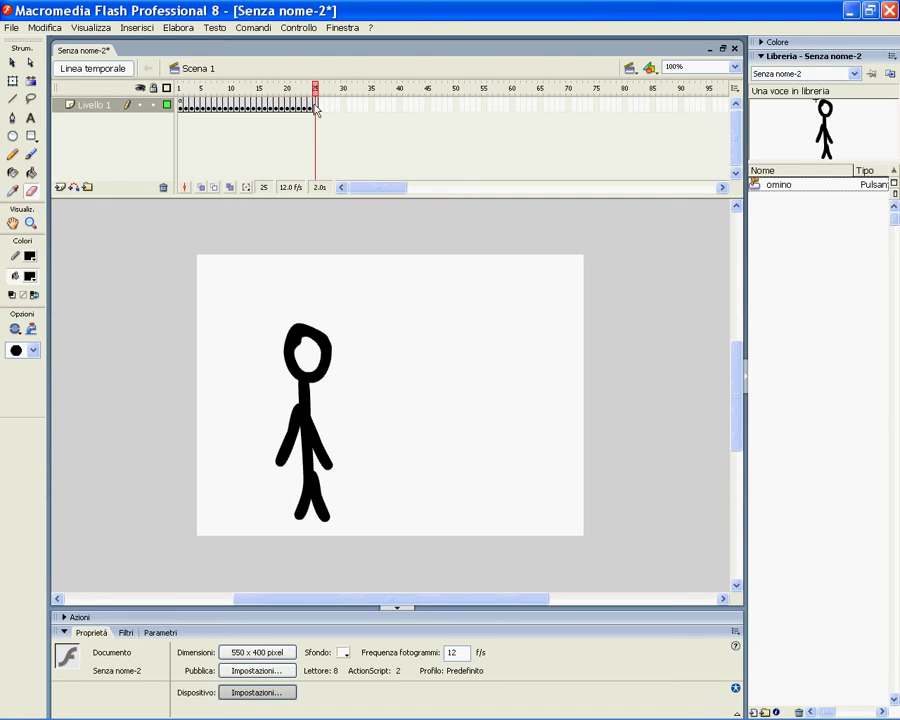
Go to frame 2 and delete the stick figure from it.
{"action": "left_click", "coordinate": [309, 105]}
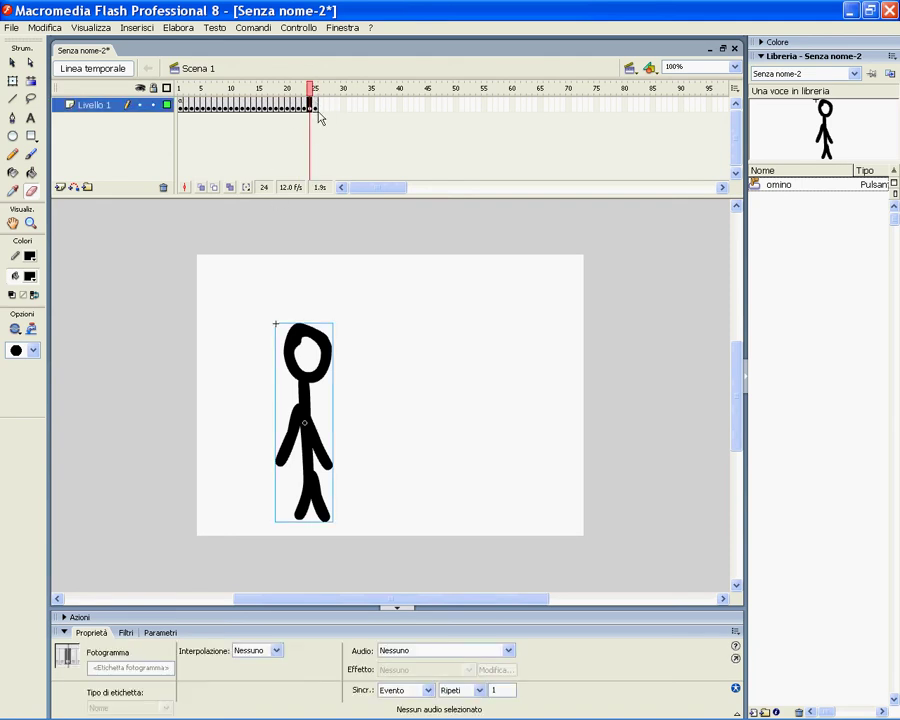
{"action": "left_click", "coordinate": [315, 106]}
{"action": "left_click", "coordinate": [196, 106]}
{"action": "left_click", "coordinate": [185, 104]}
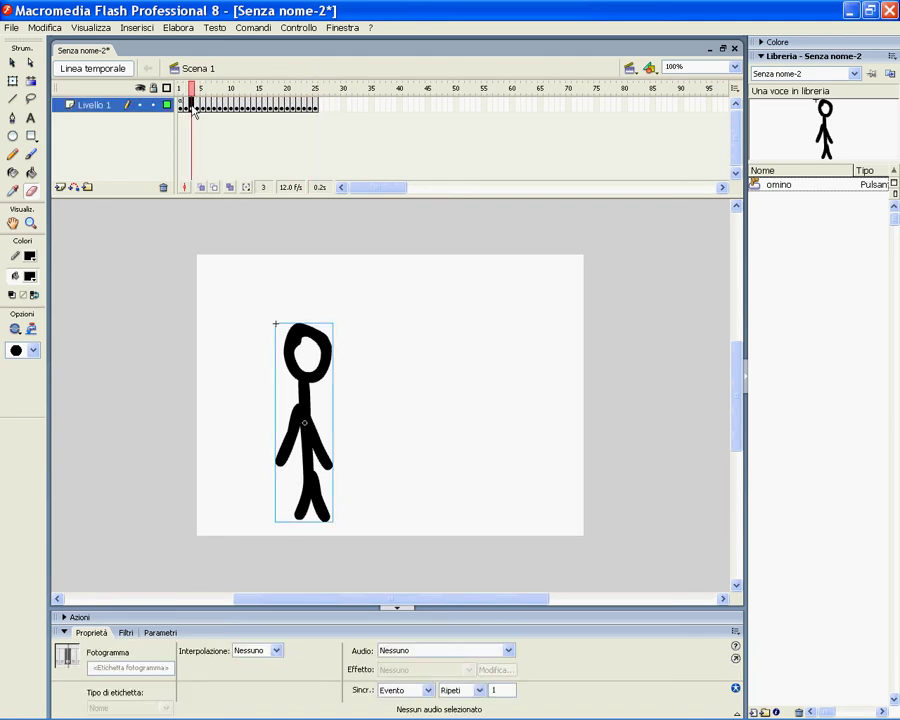
{"action": "left_click", "coordinate": [811, 185]}
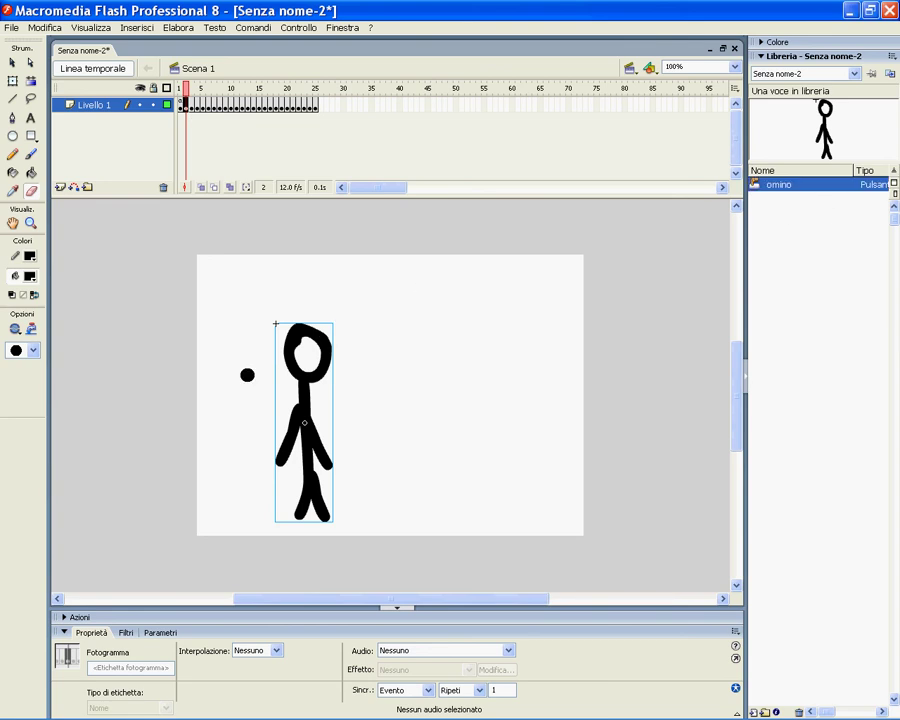
{"action": "mouse_move", "coordinate": [293, 340]}
{"action": "left_mouse_down"}
{"action": "mouse_move", "coordinate": [284, 340]}
{"action": "mouse_move", "coordinate": [304, 369]}
{"action": "left_mouse_up"}
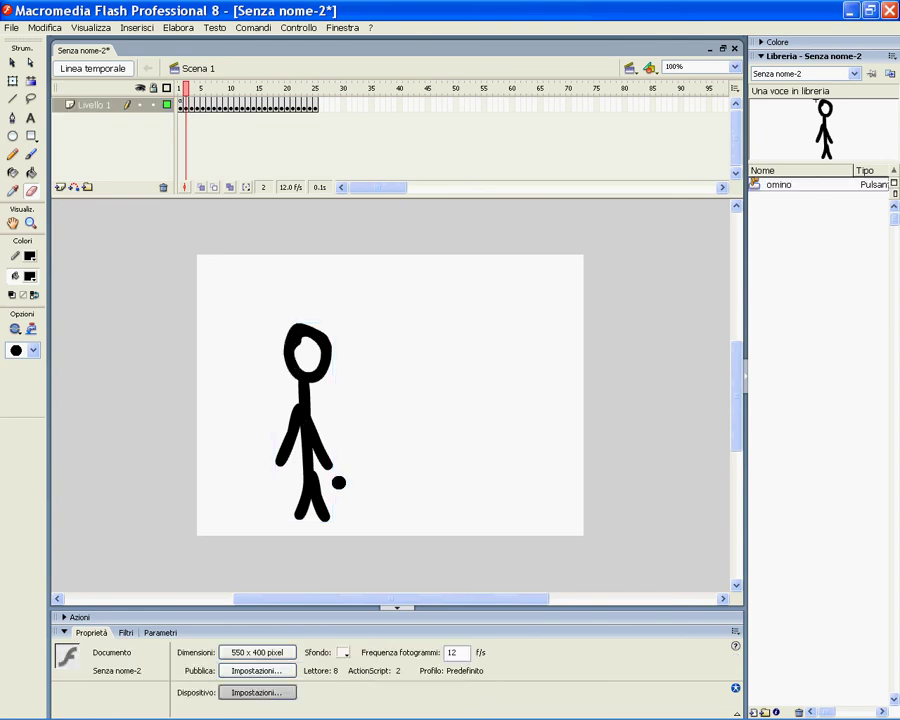
{"action": "left_click", "coordinate": [13, 81]}
{"action": "left_click_drag", "start_coordinate": [294, 460], "coordinate": [260, 284]}
{"action": "key", "text": "Delete"}
Delete the stick figure from each keyframe from frame 3 through frame 25.
{"action": "left_click", "coordinate": [191, 105]}
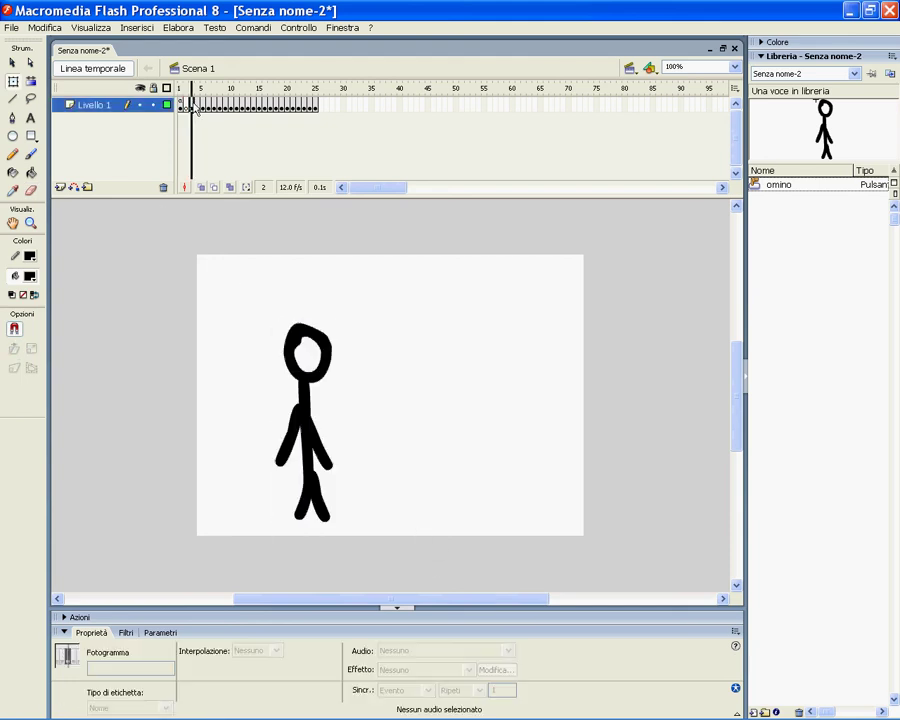
{"action": "key", "text": "Delete"}
{"action": "left_click", "coordinate": [197, 105]}
{"action": "key", "text": "Delete"}
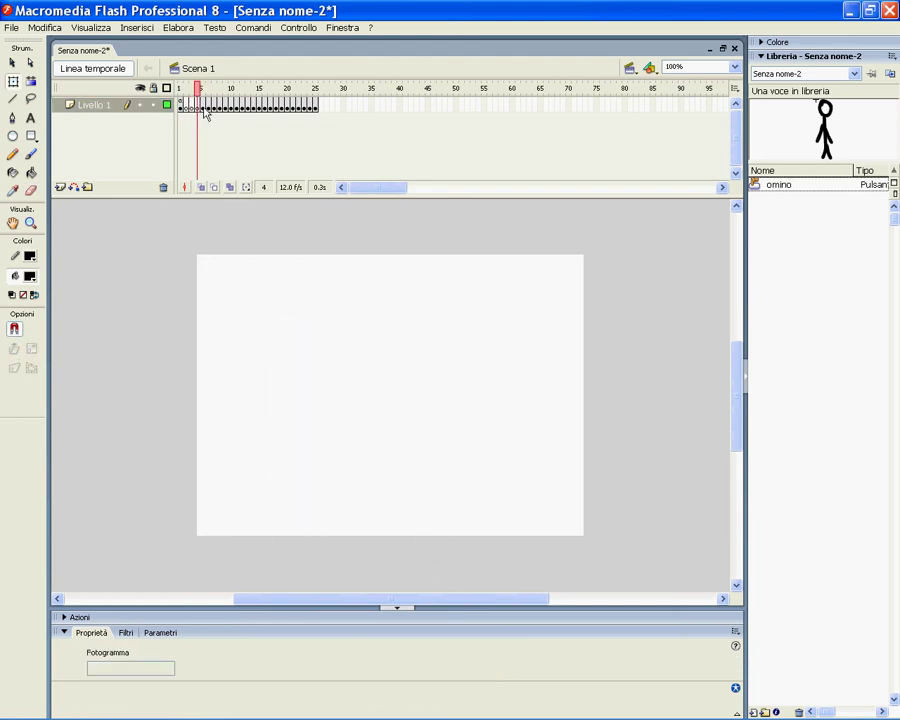
{"action": "left_click", "coordinate": [203, 107]}
{"action": "key", "text": "Delete"}
{"action": "left_click", "coordinate": [209, 108]}
{"action": "key", "text": "Delete"}
{"action": "left_click", "coordinate": [214, 108]}
{"action": "key", "text": "Delete"}
{"action": "left_click", "coordinate": [220, 108]}
{"action": "key", "text": "Delete"}
{"action": "left_click", "coordinate": [231, 109]}
{"action": "key", "text": "Delete"}
{"action": "left_click", "coordinate": [237, 110]}
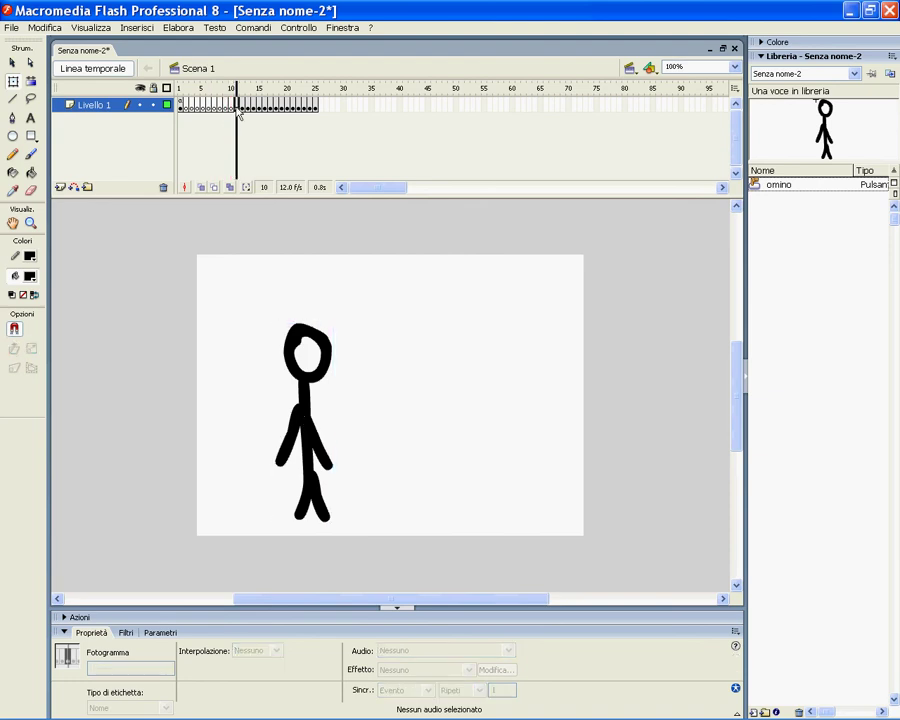
{"action": "key", "text": "Delete"}
{"action": "left_click", "coordinate": [243, 109]}
{"action": "key", "text": "Delete"}
{"action": "left_click", "coordinate": [248, 109]}
{"action": "key", "text": "Delete"}
{"action": "left_click", "coordinate": [253, 108]}
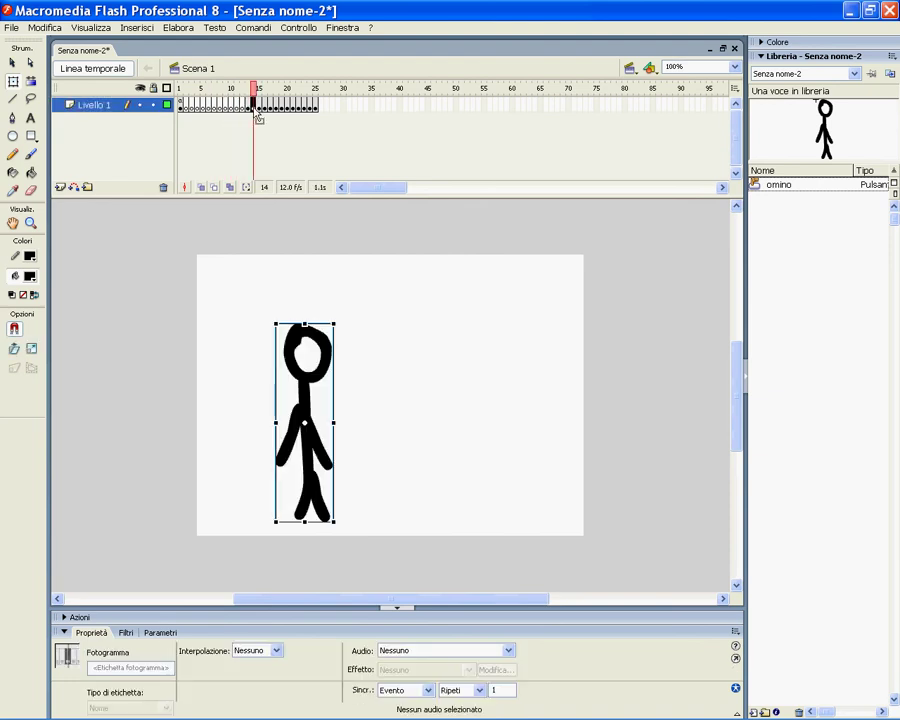
{"action": "key", "text": "Delete"}
{"action": "left_click", "coordinate": [257, 108]}
{"action": "key", "text": "Delete"}
{"action": "left_click", "coordinate": [261, 108]}
{"action": "key", "text": "Delete"}
{"action": "left_click", "coordinate": [265, 113]}
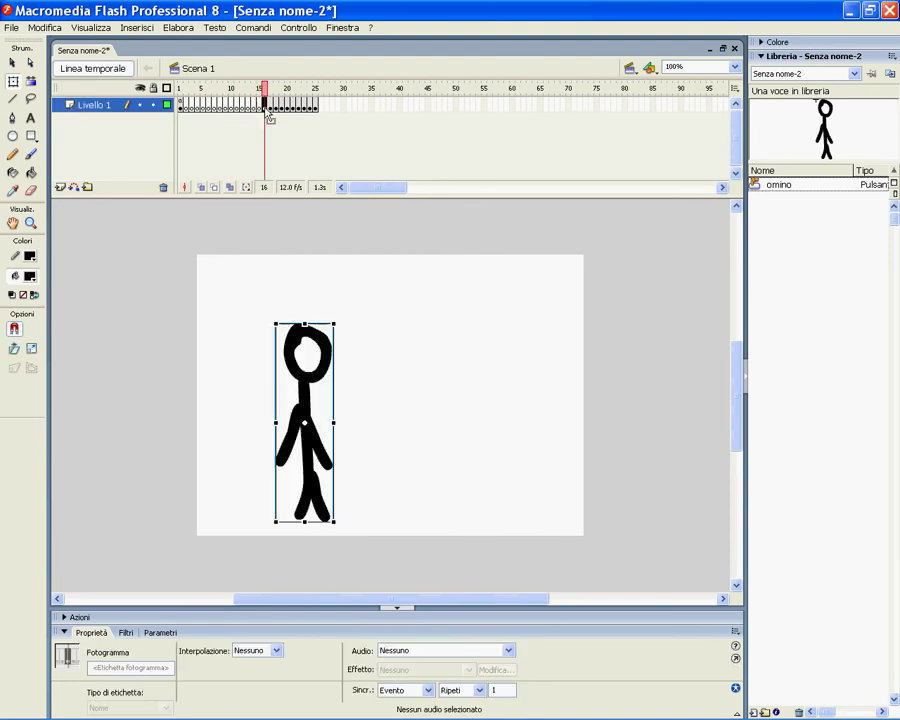
{"action": "key", "text": "Delete"}
{"action": "left_click", "coordinate": [270, 114]}
{"action": "left_click", "coordinate": [270, 114]}
{"action": "key", "text": "Delete"}
{"action": "left_click", "coordinate": [276, 115]}
{"action": "key", "text": "Delete"}
{"action": "left_click", "coordinate": [281, 114]}
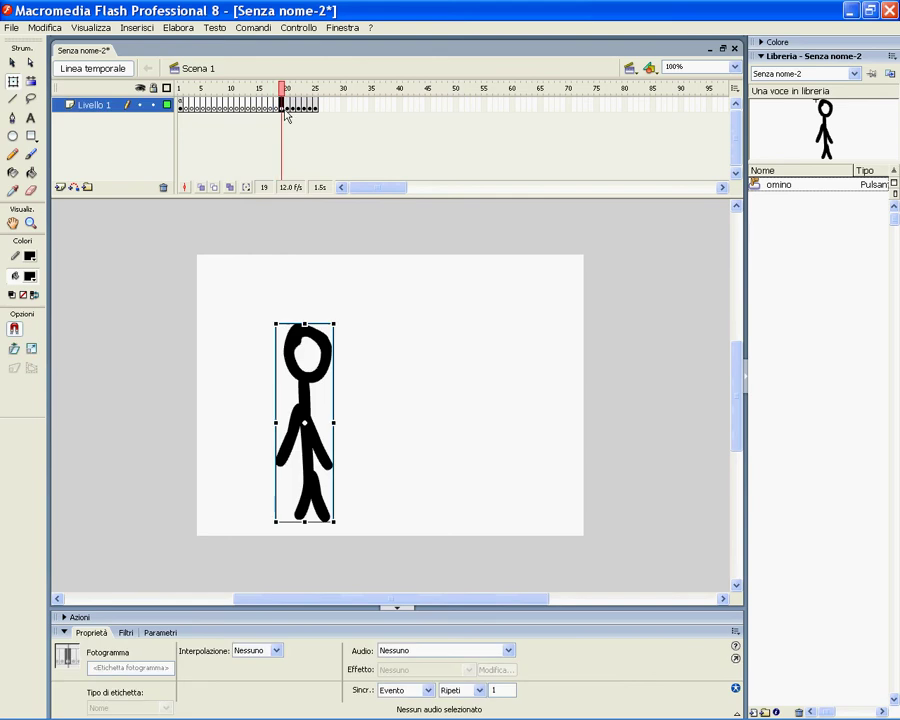
{"action": "key", "text": "Delete"}
{"action": "left_click", "coordinate": [287, 115]}
{"action": "key", "text": "Delete"}
{"action": "left_click", "coordinate": [292, 115]}
{"action": "left_click", "coordinate": [298, 117]}
{"action": "left_click", "coordinate": [306, 116]}
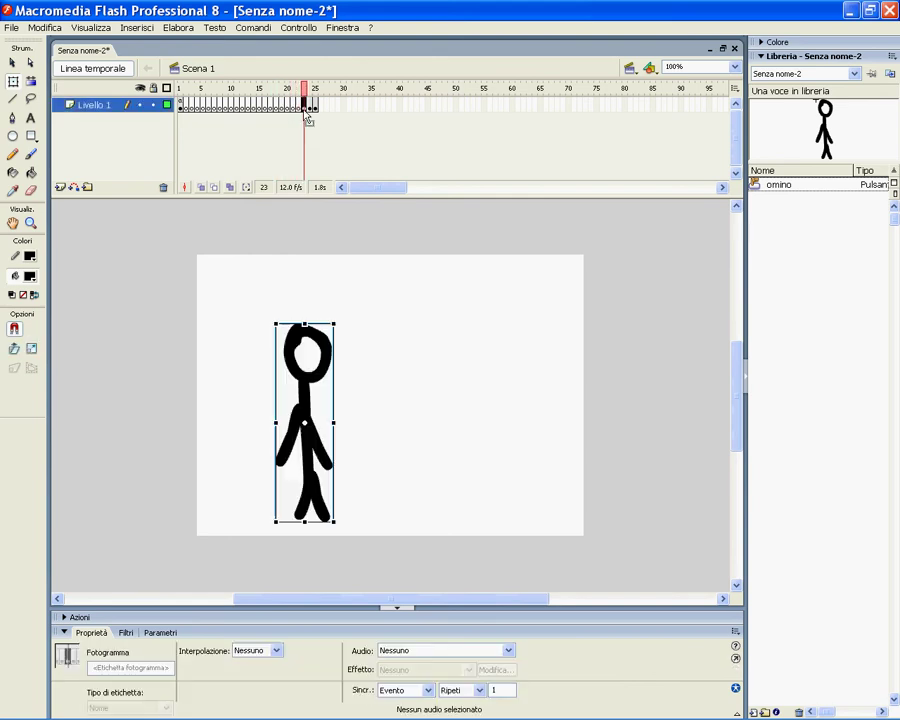
{"action": "left_click", "coordinate": [310, 116]}
{"action": "key", "text": "Delete"}
{"action": "left_click", "coordinate": [316, 120]}
{"action": "key", "text": "Delete"}
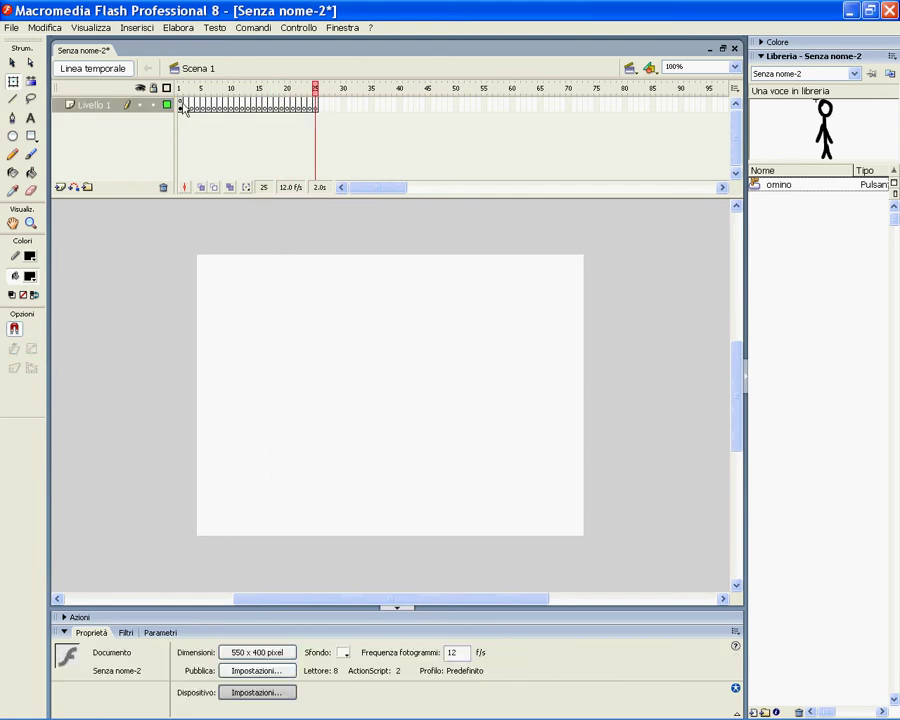
{"action": "left_click", "coordinate": [182, 106]}
{"action": "left_click", "coordinate": [185, 107]}
{"action": "key", "text": "Delete"}
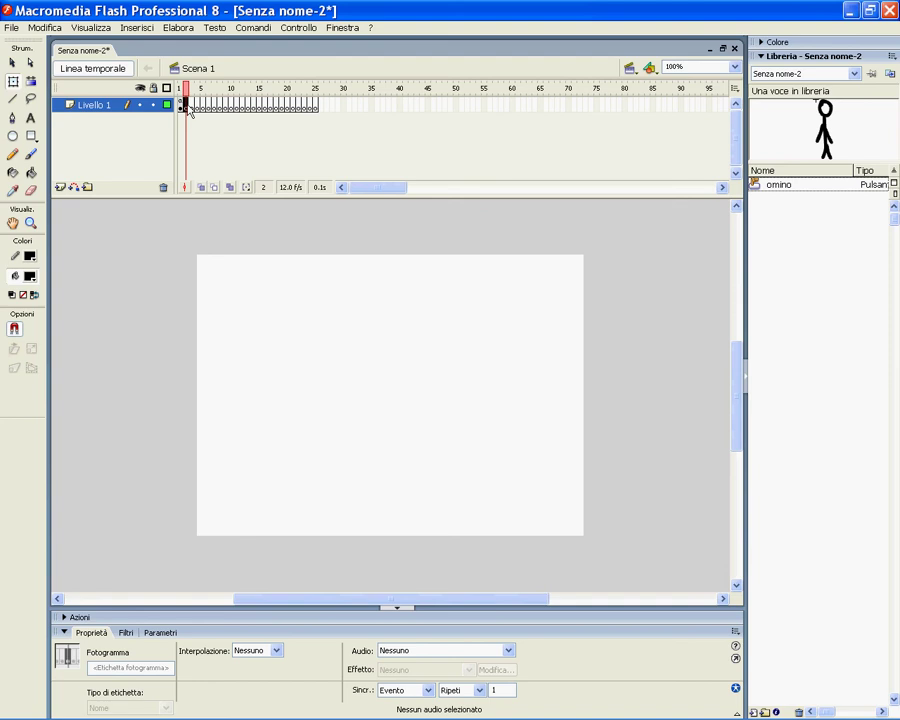
Paint a freehand diagonal black brush stroke on frame 25 of Livello 1.
{"action": "left_click", "coordinate": [317, 112]}
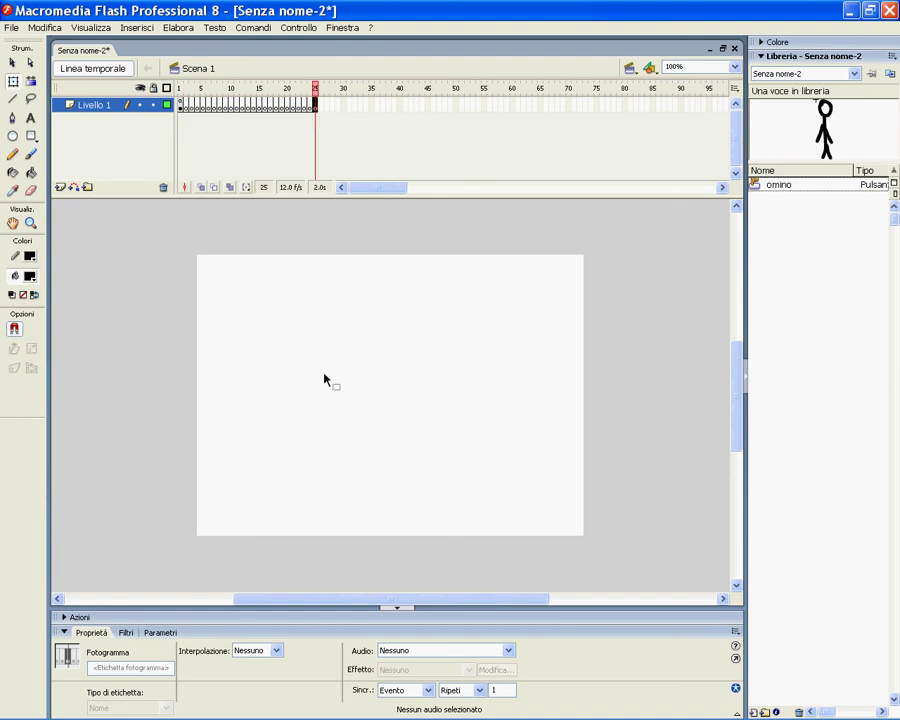
{"action": "left_click", "coordinate": [31, 155]}
{"action": "left_click_drag", "start_coordinate": [262, 302], "coordinate": [405, 455]}
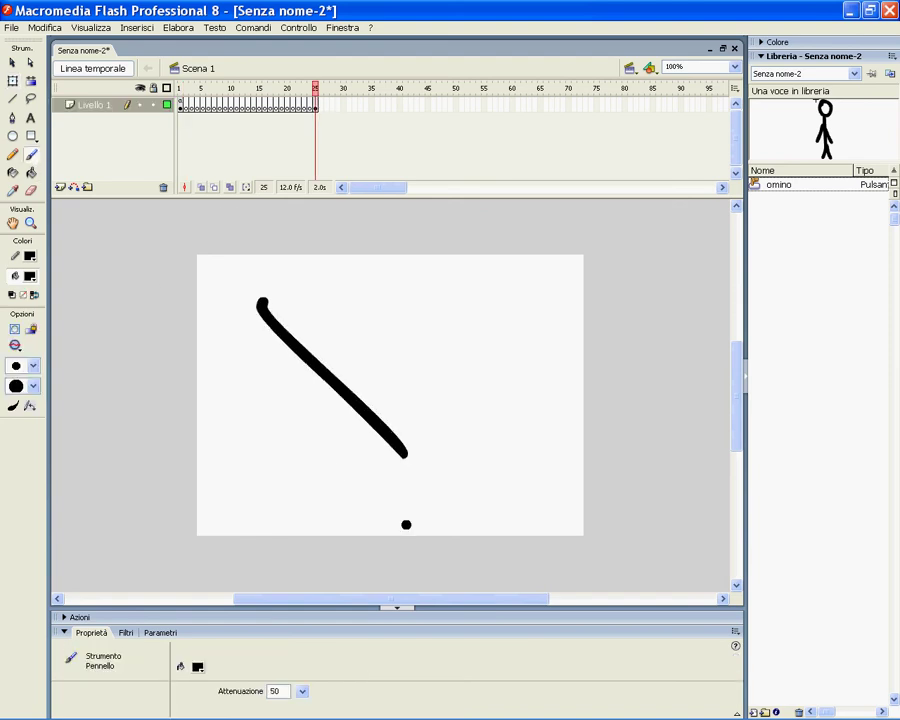
Add a keyframe at frame 26 that repeats the brush stroke and a blank keyframe at frame 27.
{"action": "key", "text": "F6"}
{"action": "left_click", "coordinate": [319, 107]}
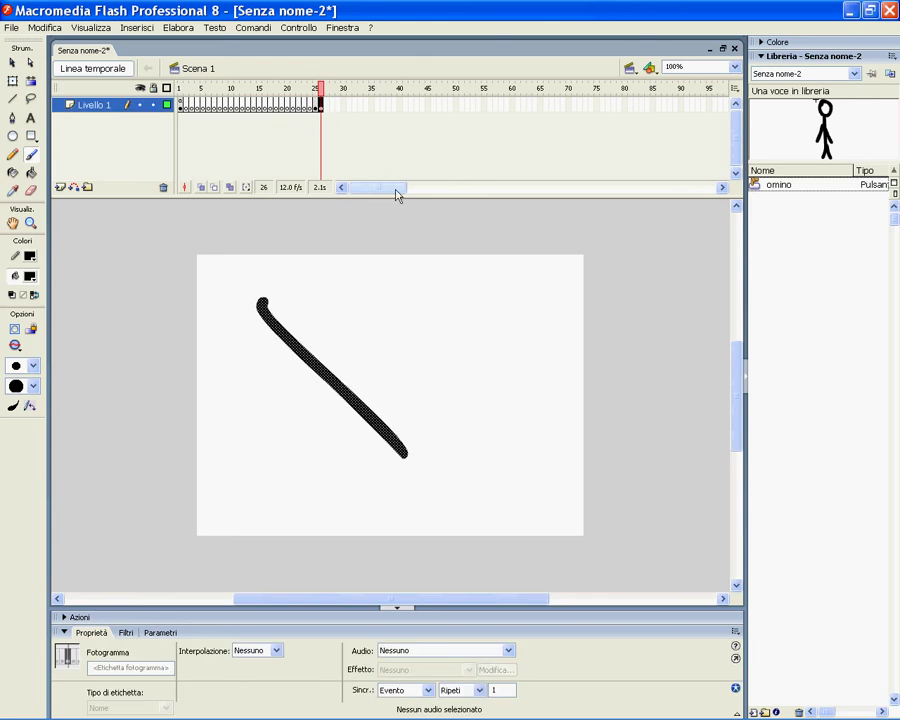
{"action": "left_click", "coordinate": [326, 107]}
{"action": "key", "text": "F7"}
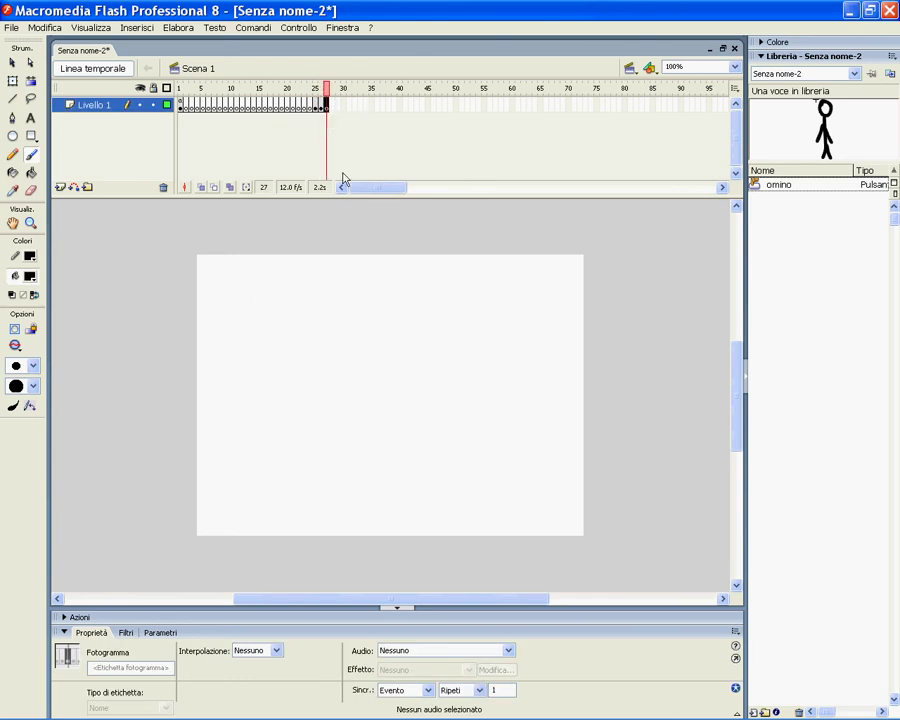
Remove frames 27 and 26 from Livello 1 and erase the brush stroke from frame 25.
{"action": "right_click", "coordinate": [328, 102]}
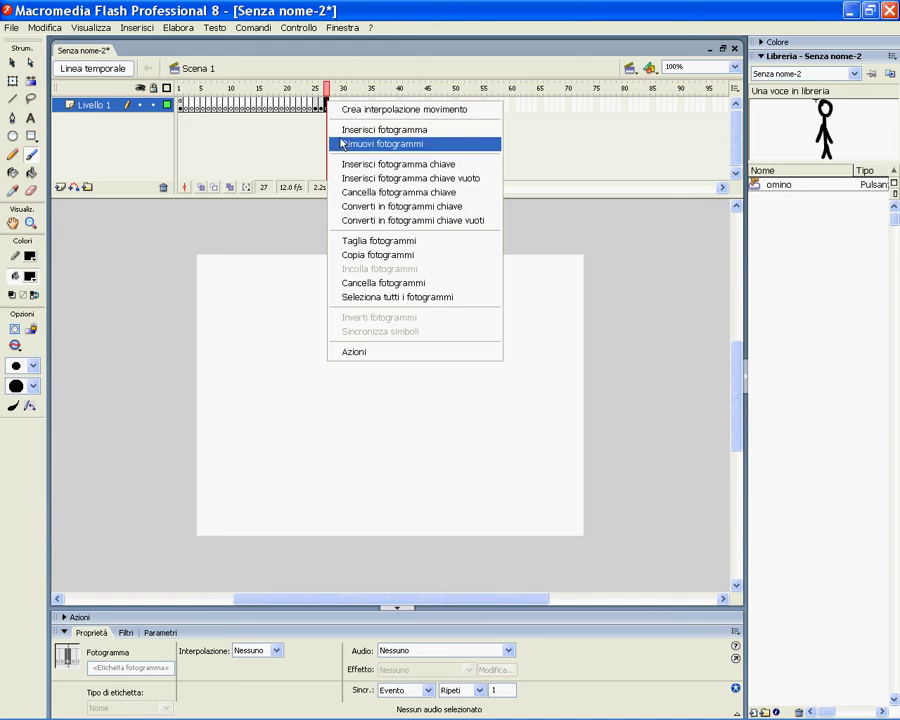
{"action": "left_click", "coordinate": [330, 144]}
{"action": "right_click", "coordinate": [322, 107]}
{"action": "left_click", "coordinate": [330, 152]}
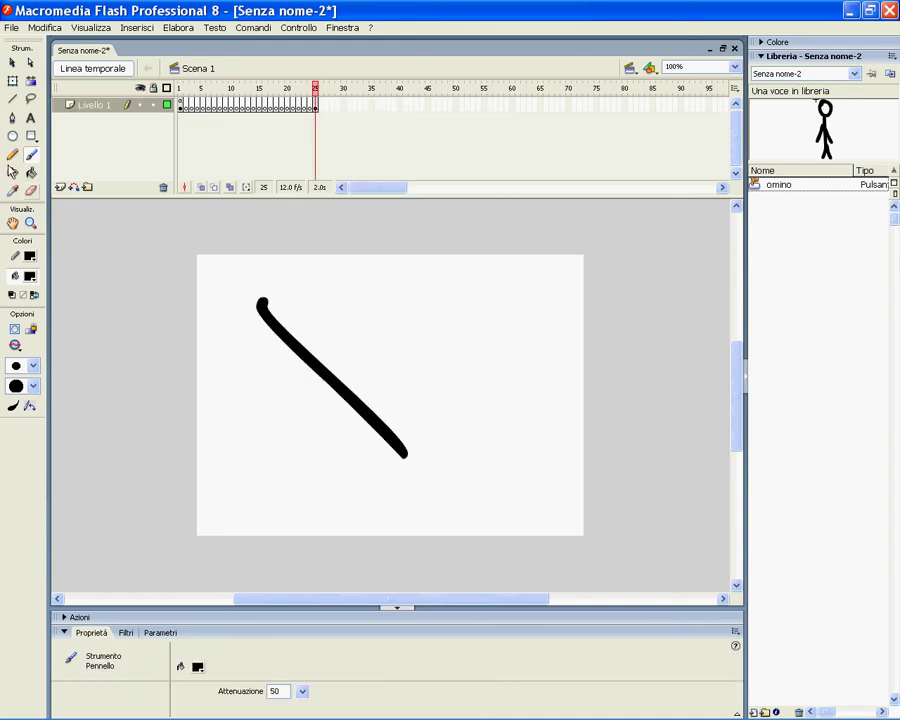
{"action": "left_click", "coordinate": [31, 190]}
{"action": "left_click_drag", "start_coordinate": [254, 290], "coordinate": [310, 344]}
Test the movie in a maximized preview, activate the stick-figure button, and close the preview.
{"action": "left_click", "coordinate": [298, 27]}
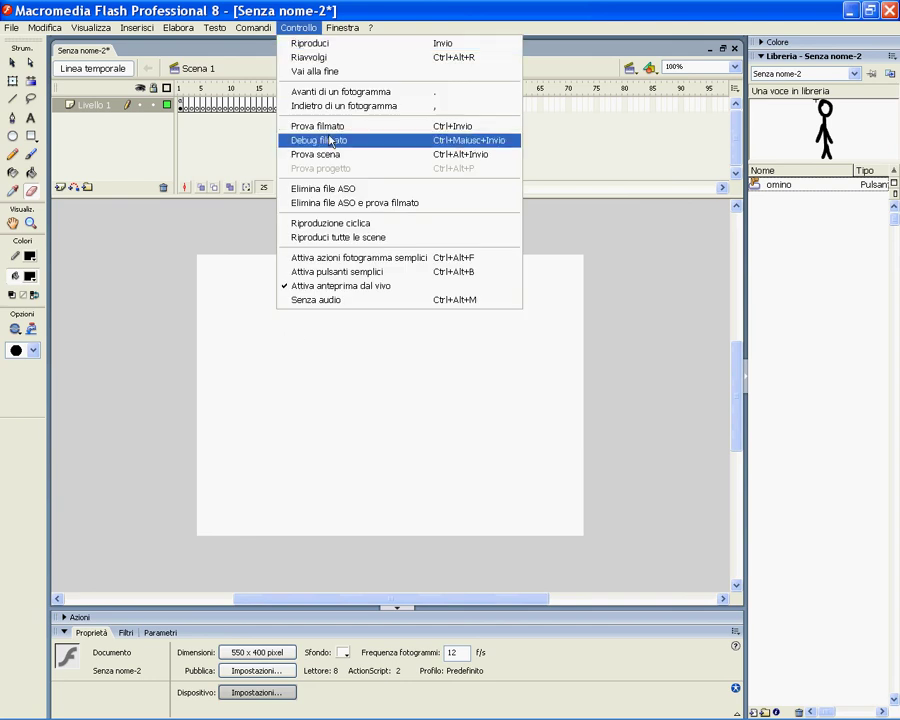
{"action": "left_click", "coordinate": [303, 124]}
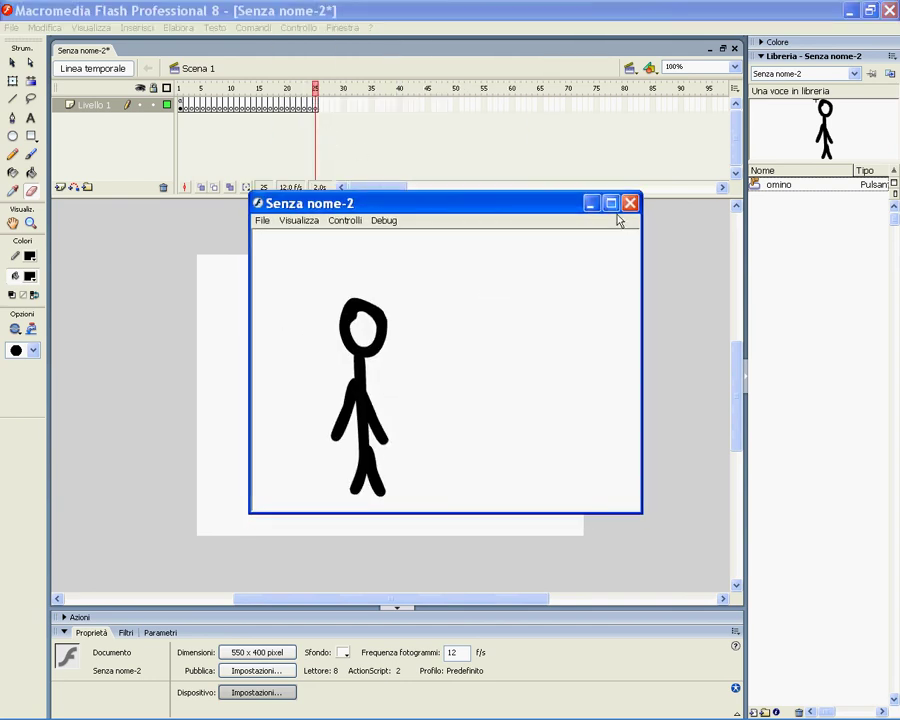
{"action": "left_click", "coordinate": [614, 210]}
{"action": "left_click", "coordinate": [352, 345]}
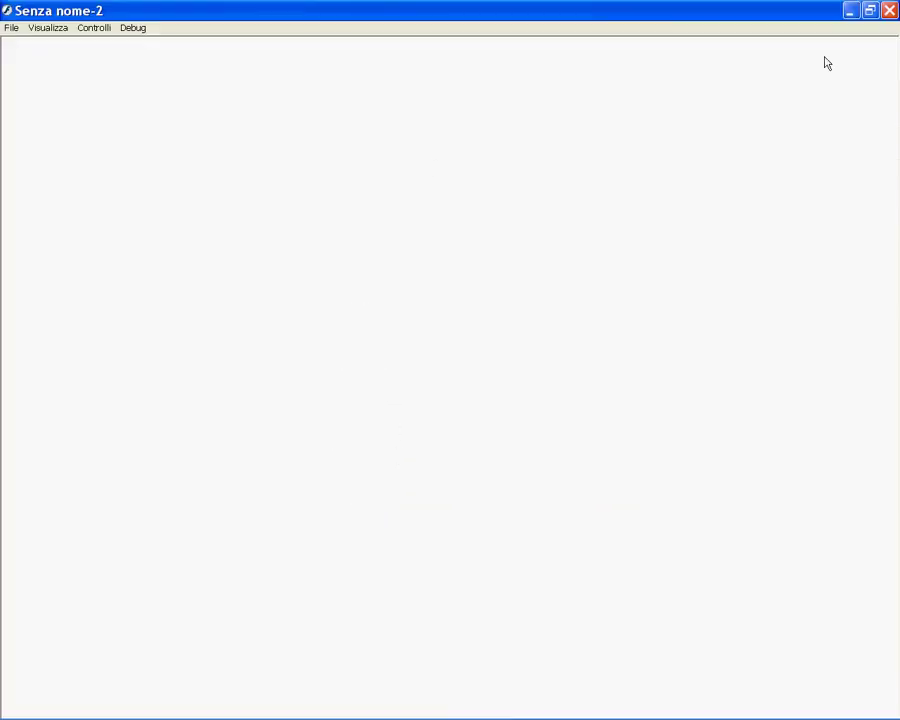
{"action": "left_click", "coordinate": [889, 10]}
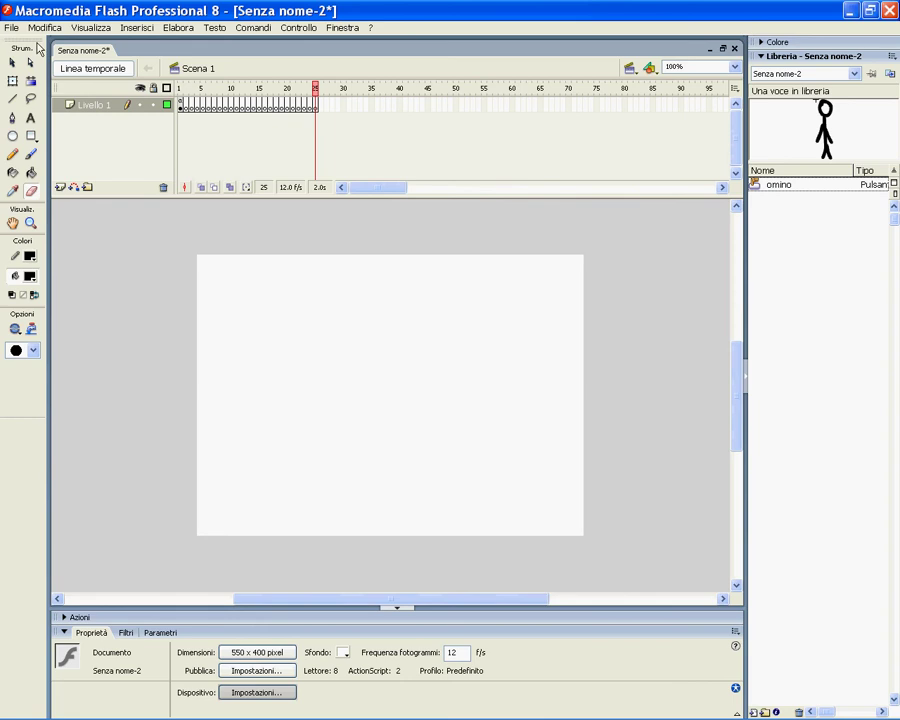
Save the document on the Desktop as "omino scompare" in Flash 8 format.
{"action": "left_click", "coordinate": [10, 27]}
{"action": "left_click", "coordinate": [42, 160]}
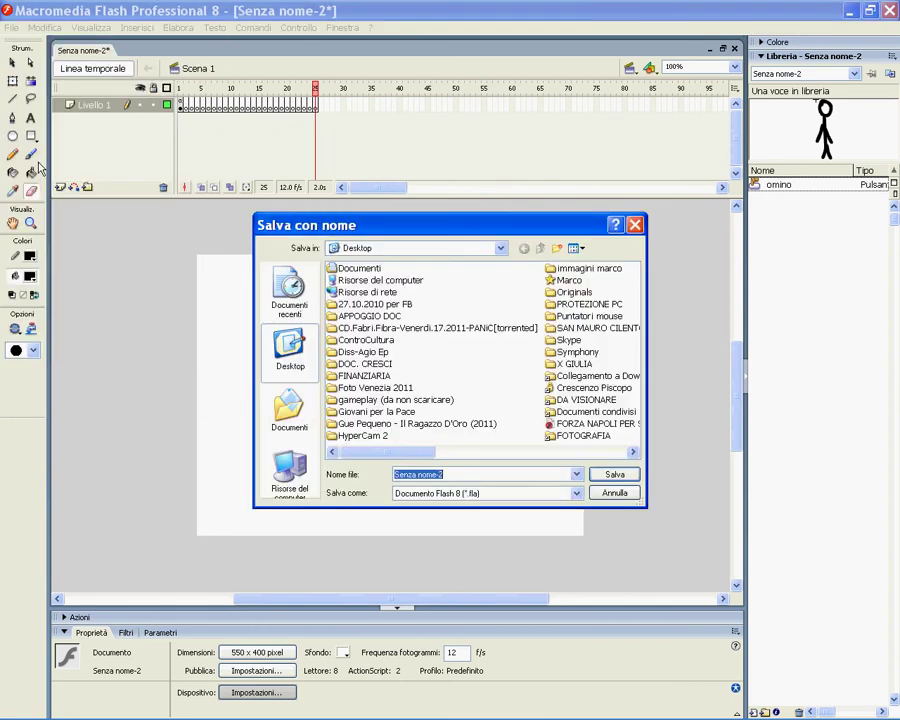
{"action": "type", "text": "omino scompare"}
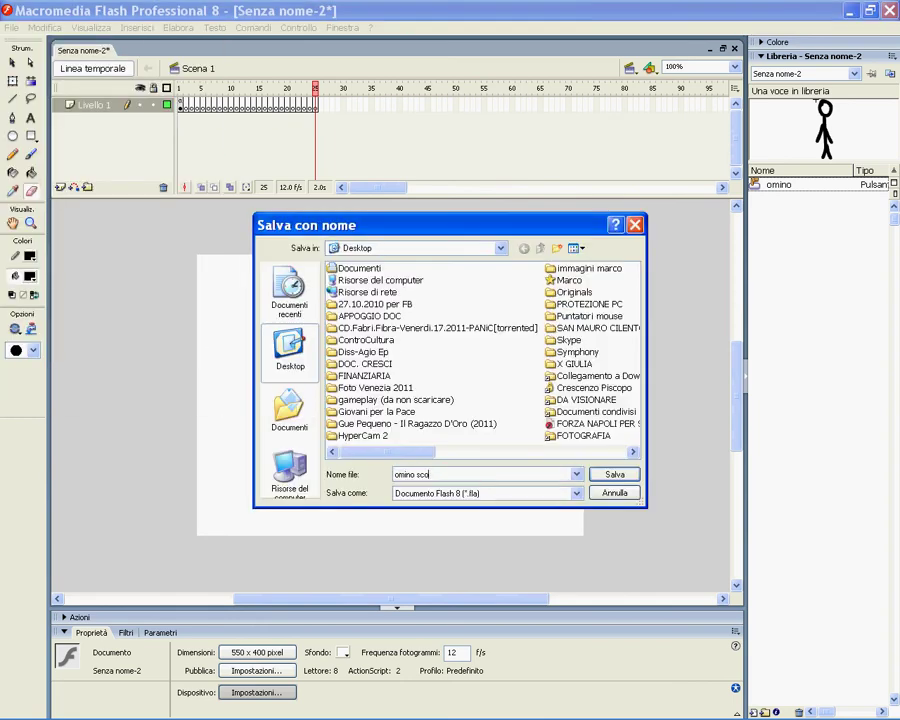
{"action": "left_click", "coordinate": [612, 473]}
Switch to the Windows desktop and place the omino scompare Flash document below rdo.part2.
{"action": "left_click", "coordinate": [851, 11]}
{"action": "double_click", "coordinate": [222, 610]}
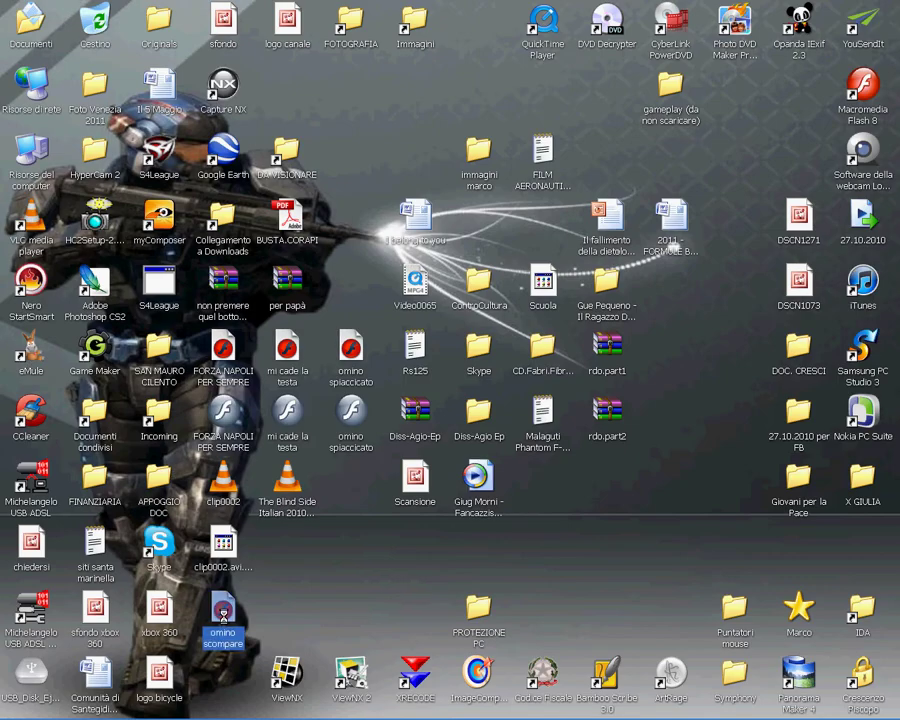
{"action": "left_click", "coordinate": [846, 12]}
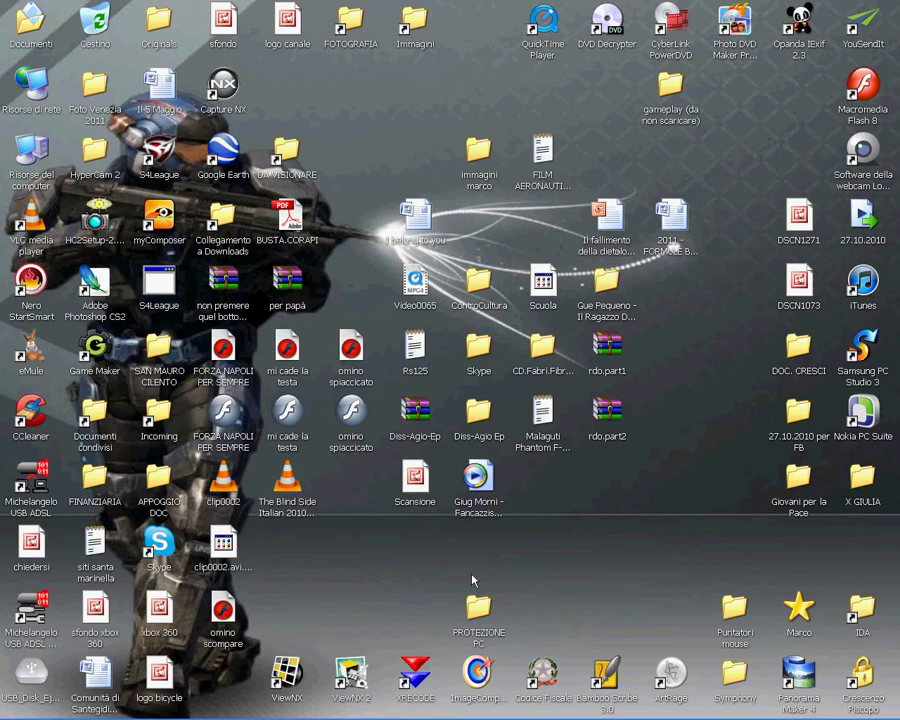
{"action": "left_click_drag", "start_coordinate": [472, 580], "coordinate": [598, 505]}
{"action": "left_click", "coordinate": [667, 484]}
Open the omino scompare Flash document from the desktop.
{"action": "double_click", "coordinate": [610, 486]}
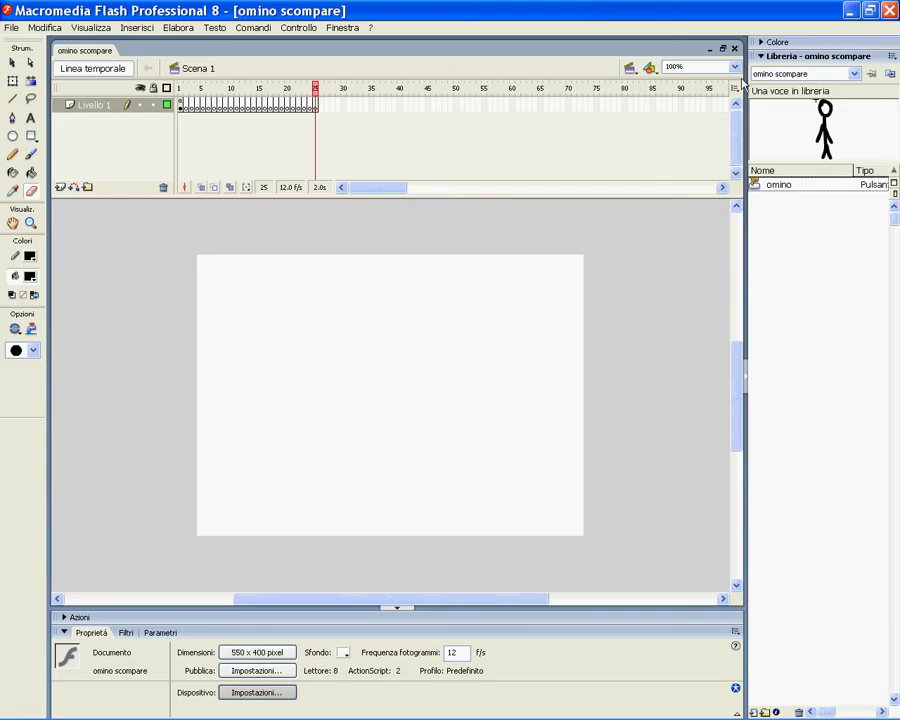
{"action": "left_click", "coordinate": [846, 12]}
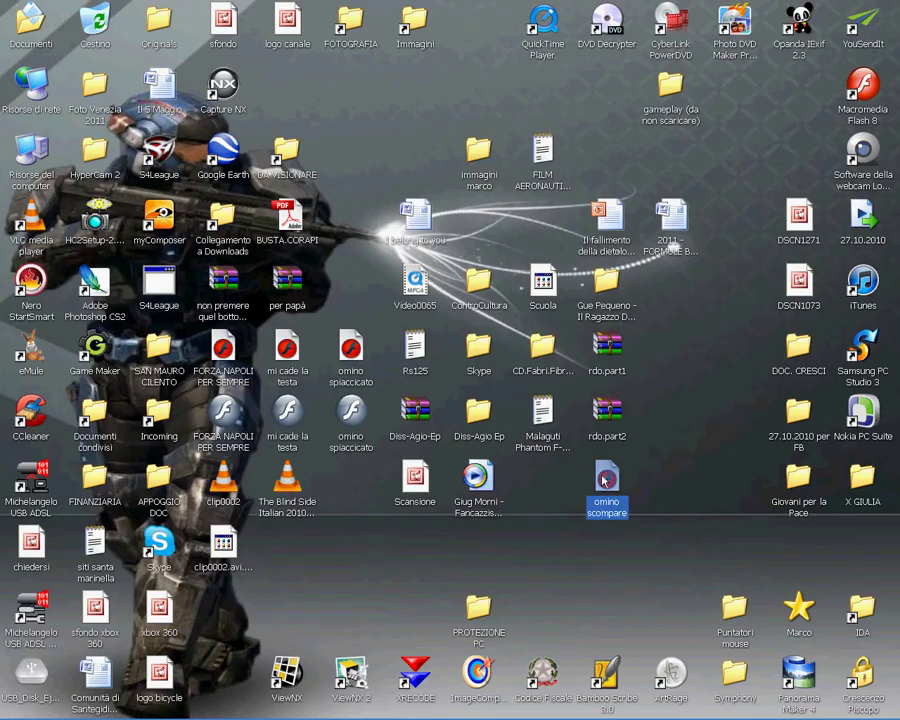
{"action": "double_click", "coordinate": [604, 480]}
Test the saved movie to generate its SWF, activate the stick-figure button, and close the preview.
{"action": "left_click", "coordinate": [297, 28]}
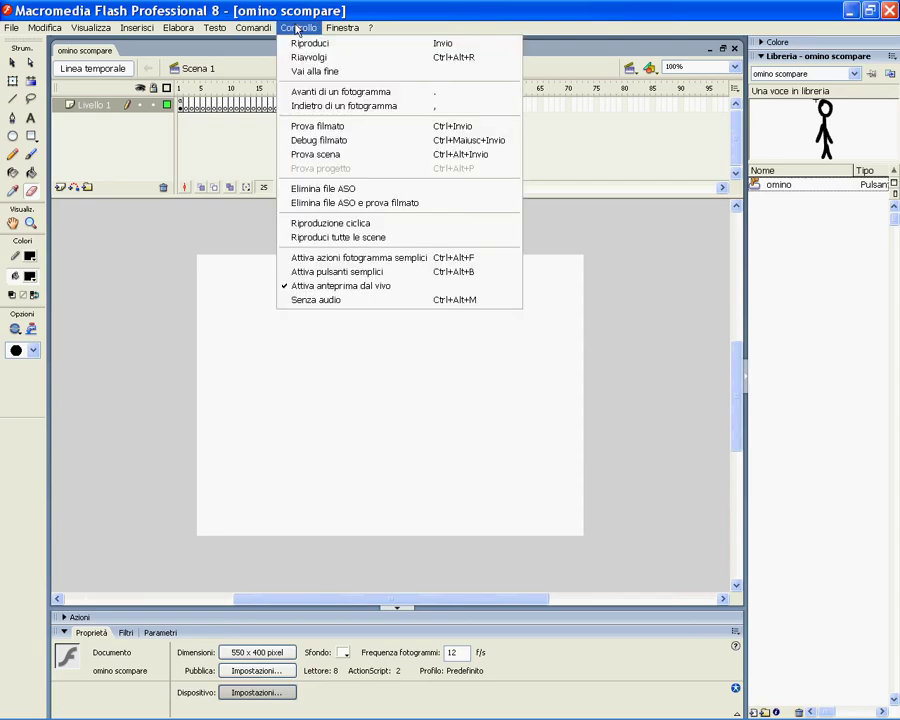
{"action": "left_click", "coordinate": [316, 127]}
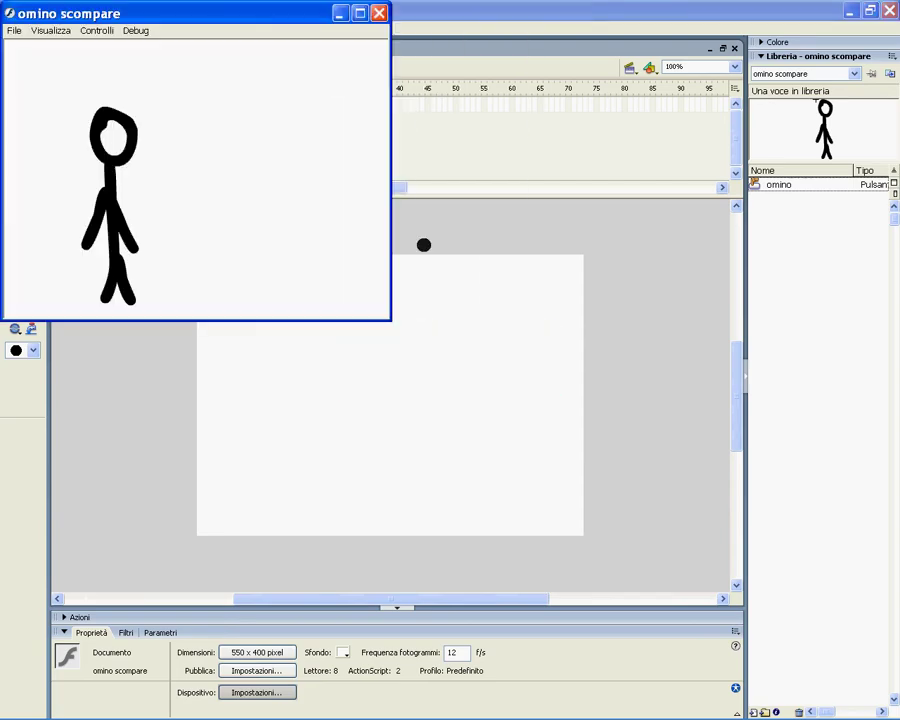
{"action": "left_click", "coordinate": [117, 163]}
{"action": "left_click", "coordinate": [379, 13]}
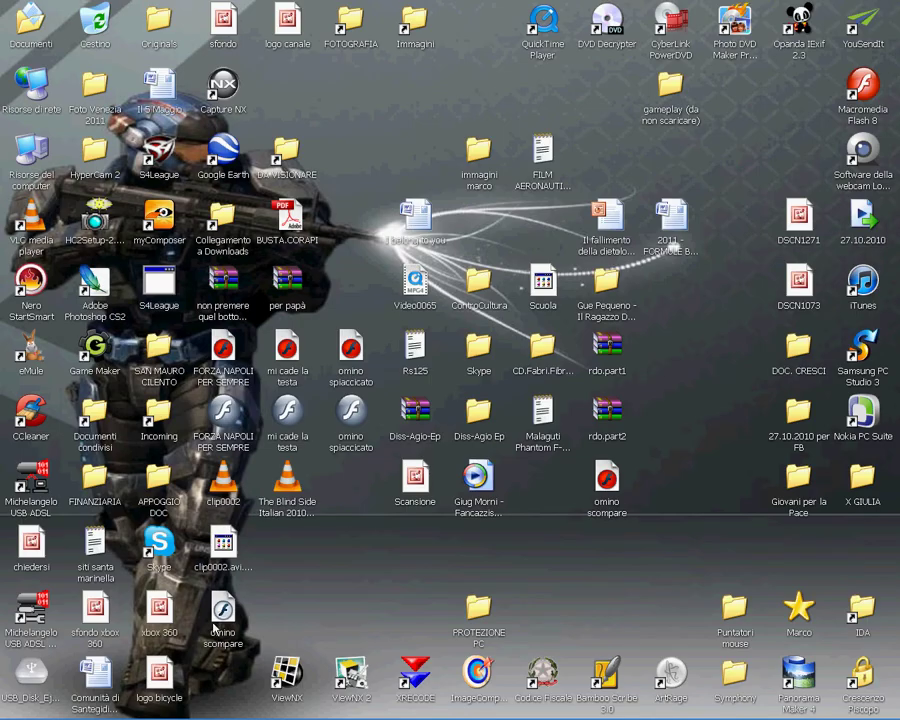
Place the omino scompare SWF below its source document on the desktop and try the stick-figure button in Flash Player.
{"action": "left_click", "coordinate": [213, 626]}
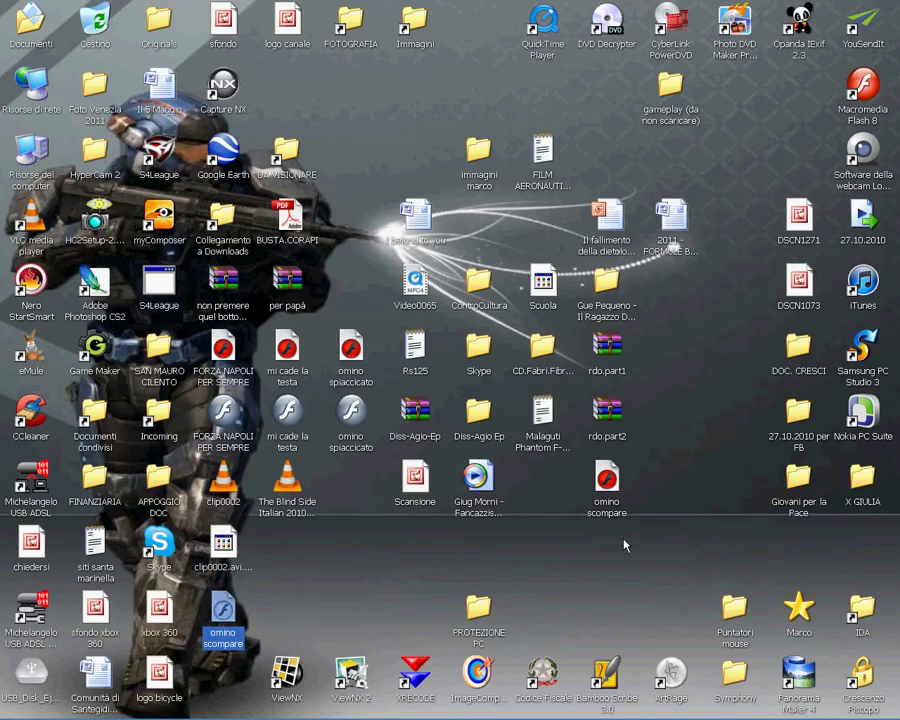
{"action": "left_click_drag", "start_coordinate": [624, 545], "coordinate": [624, 545]}
{"action": "double_click", "coordinate": [606, 545]}
{"action": "left_click", "coordinate": [186, 255]}
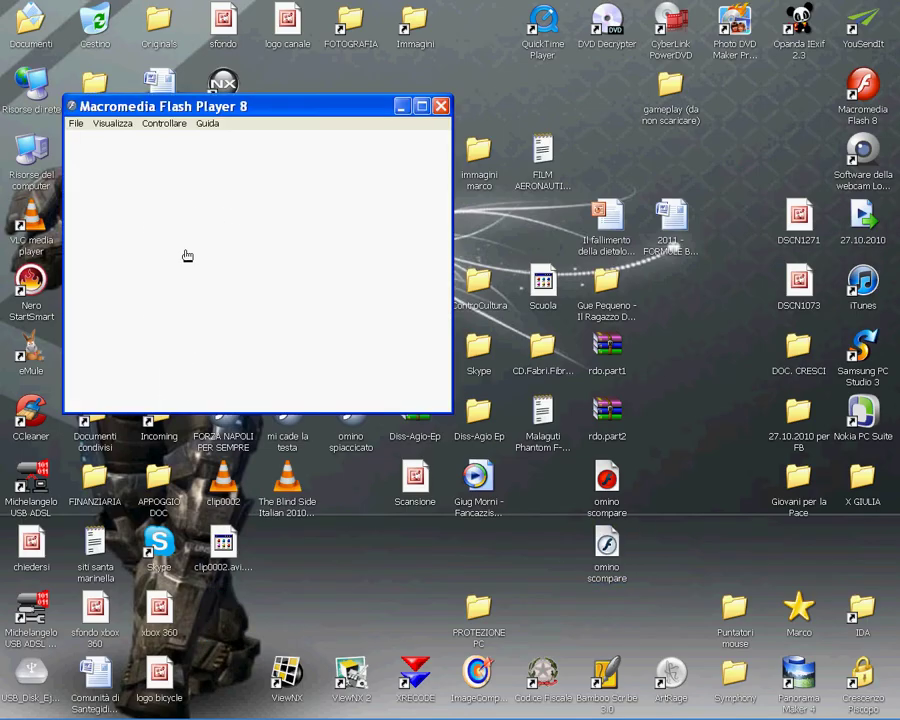
{"action": "left_click", "coordinate": [440, 106]}
{"action": "left_click", "coordinate": [666, 549]}
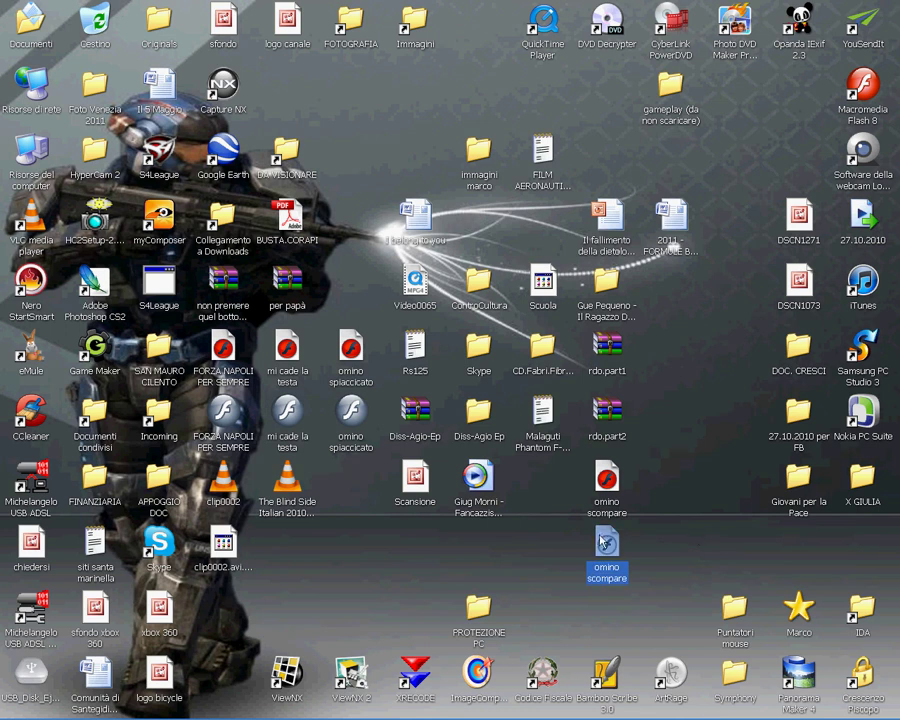
{"action": "left_click", "coordinate": [349, 415]}
{"action": "left_click", "coordinate": [686, 555]}
Open the omino scompare SWF in Flash Player and save it on the Desktop as an EXE projector named "omino scompare".
{"action": "double_click", "coordinate": [600, 554]}
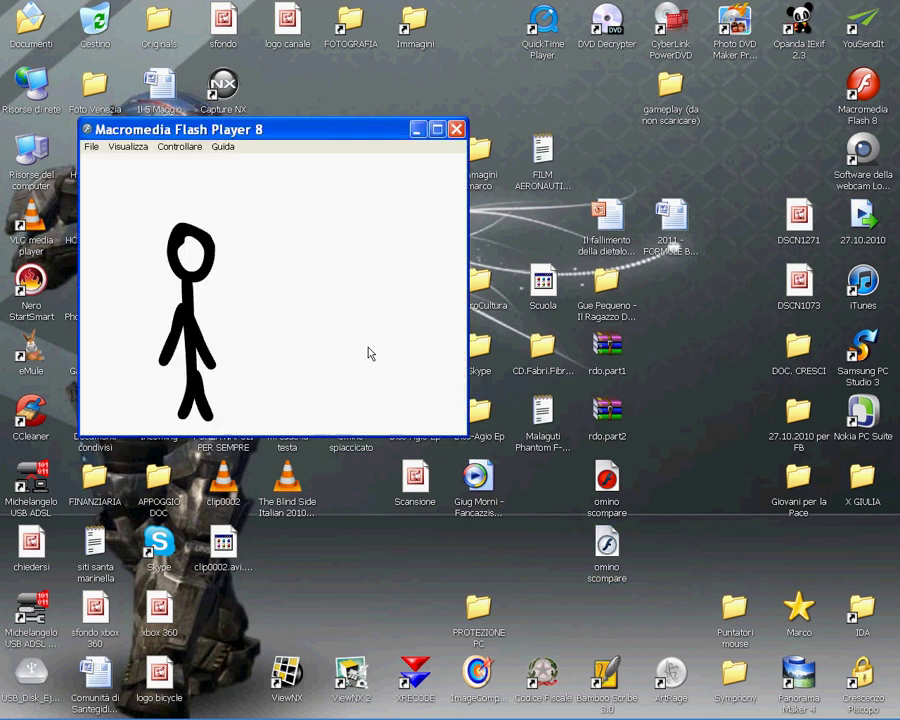
{"action": "left_click", "coordinate": [91, 146]}
{"action": "left_click", "coordinate": [110, 216]}
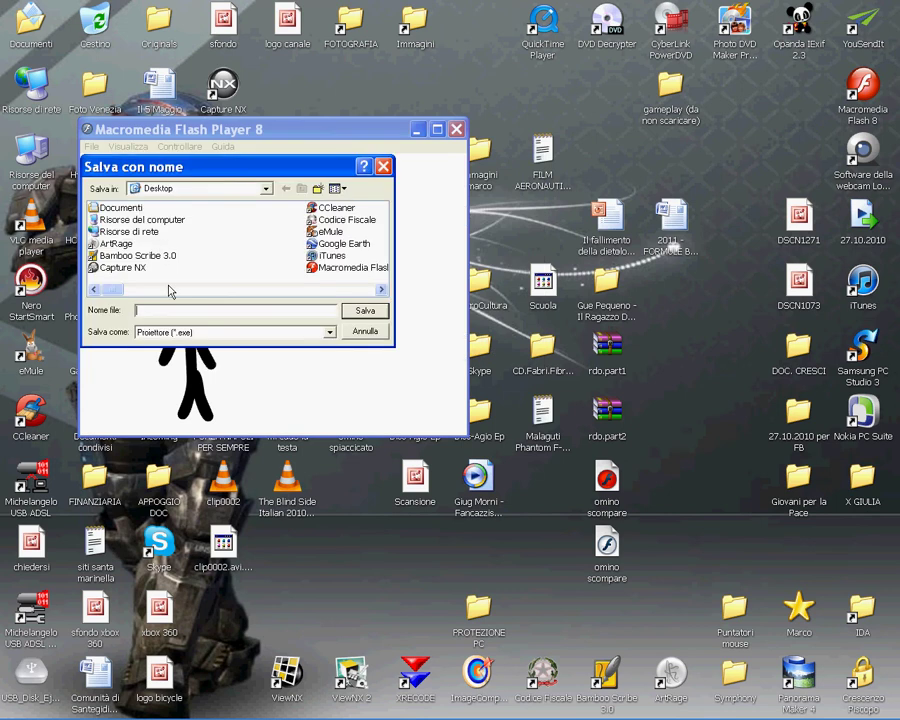
{"action": "type", "text": "omin"}
{"action": "key", "text": "Down"}
{"action": "key", "text": "BackSpace"}
{"action": "key", "text": "BackSpace"}
{"action": "key", "text": "BackSpace"}
{"action": "key", "text": "BackSpace"}
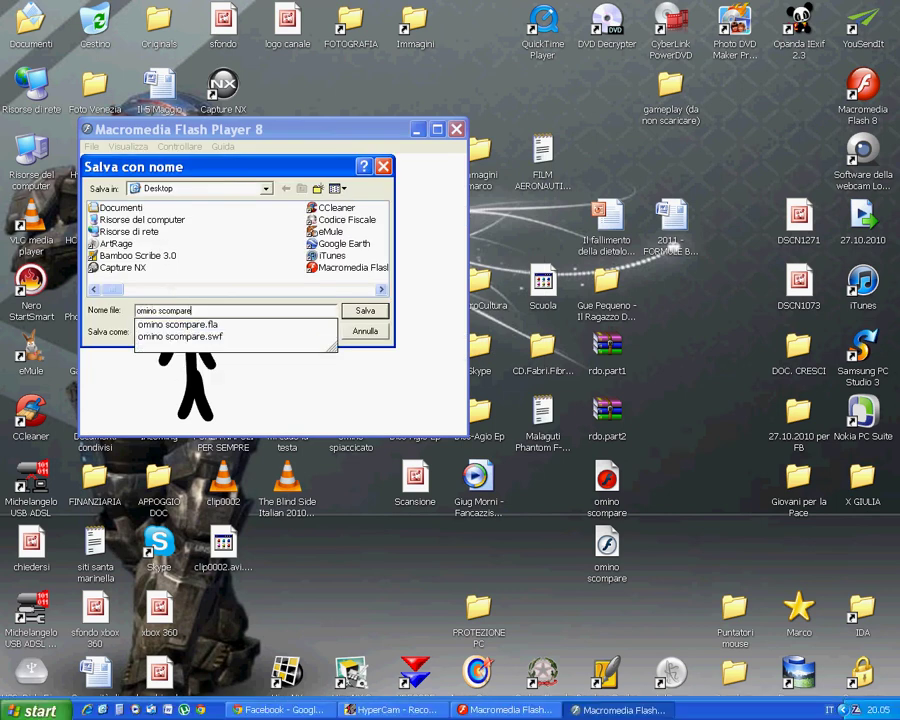
{"action": "left_click", "coordinate": [366, 311]}
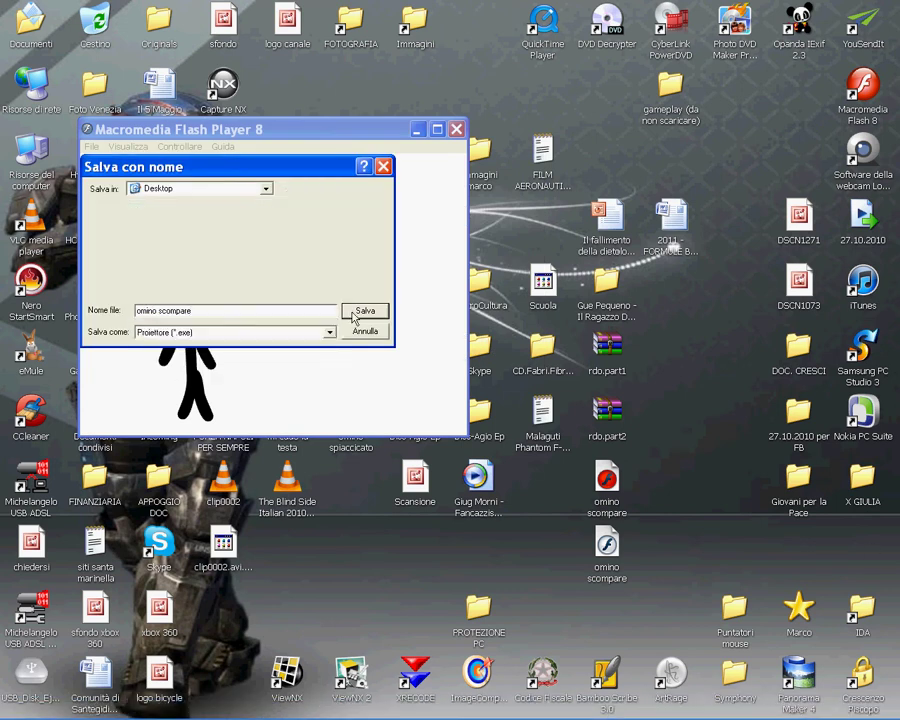
{"action": "left_click", "coordinate": [457, 129]}
Move the omino scompare projector and SWF icons to free spots on the desktop.
{"action": "left_click", "coordinate": [659, 562]}
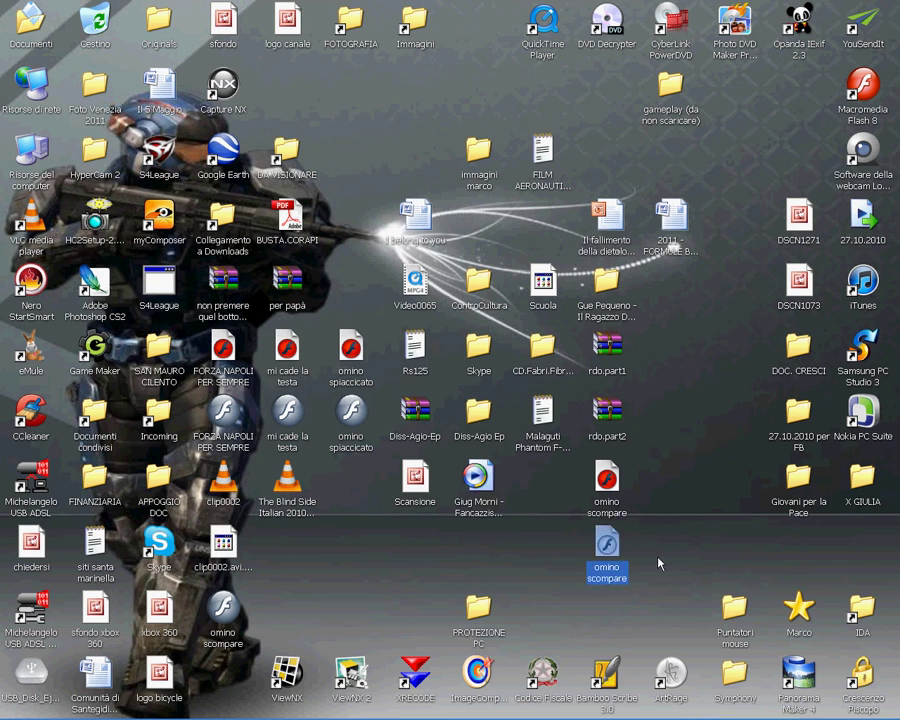
{"action": "left_click_drag", "start_coordinate": [228, 607], "coordinate": [356, 477]}
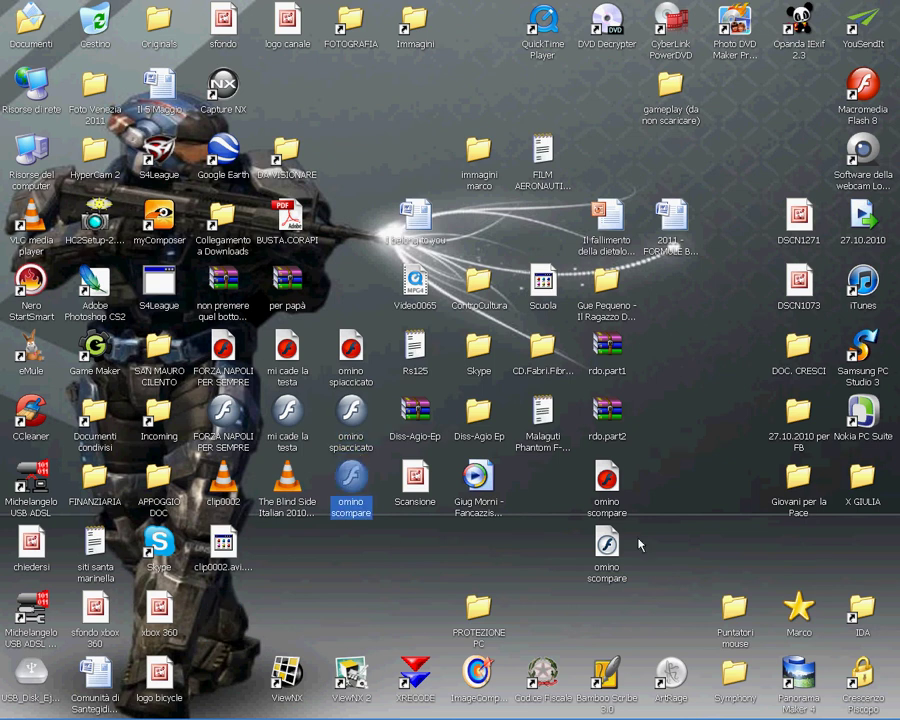
{"action": "left_click_drag", "start_coordinate": [638, 538], "coordinate": [671, 480]}
{"action": "left_click_drag", "start_coordinate": [550, 543], "coordinate": [680, 543]}
Send the omino scompare SWF to the Recycle Bin and empty the bin.
{"action": "left_click_drag", "start_coordinate": [671, 480], "coordinate": [95, 22]}
{"action": "left_click", "coordinate": [672, 545]}
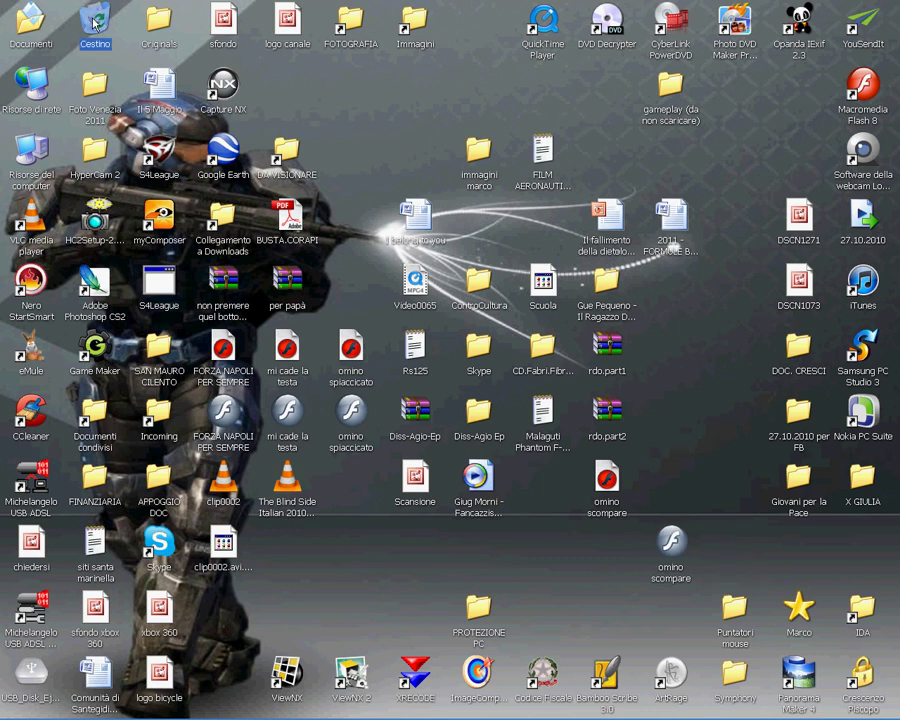
{"action": "right_click", "coordinate": [95, 22]}
{"action": "left_click", "coordinate": [130, 80]}
{"action": "left_click", "coordinate": [494, 378]}
Place the omino scompare projector below its source document, run it to check the movie, and close it.
{"action": "left_click_drag", "start_coordinate": [670, 548], "coordinate": [604, 552]}
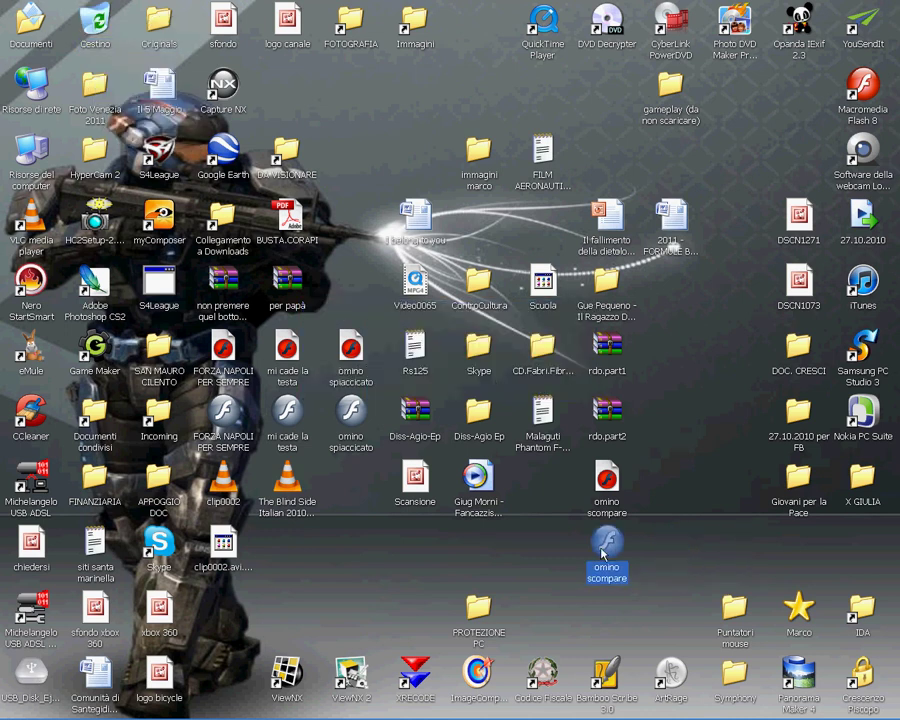
{"action": "double_click", "coordinate": [603, 550]}
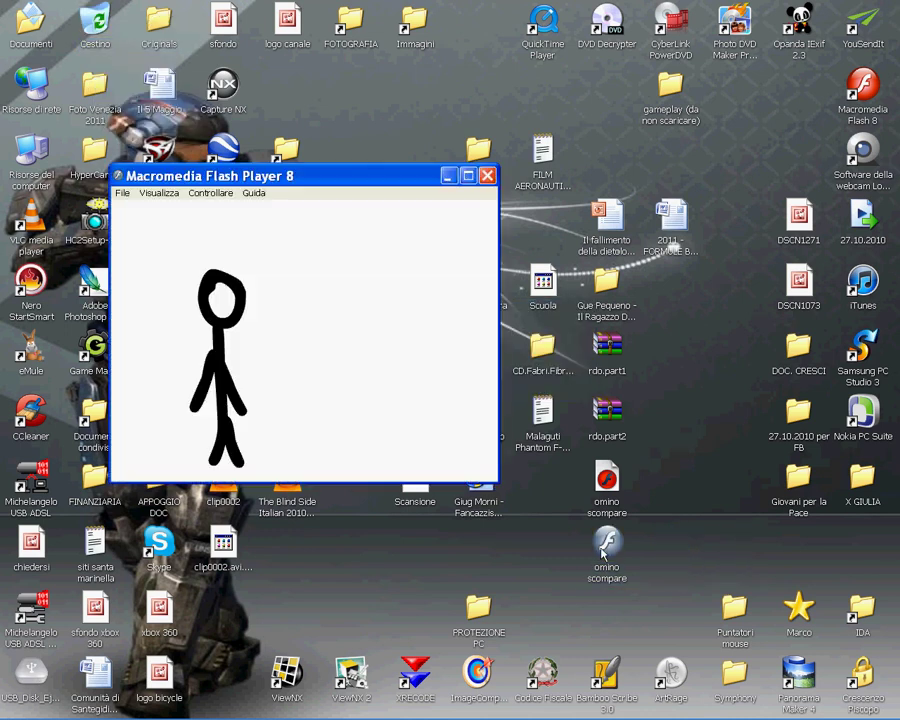
{"action": "left_click", "coordinate": [486, 176]}
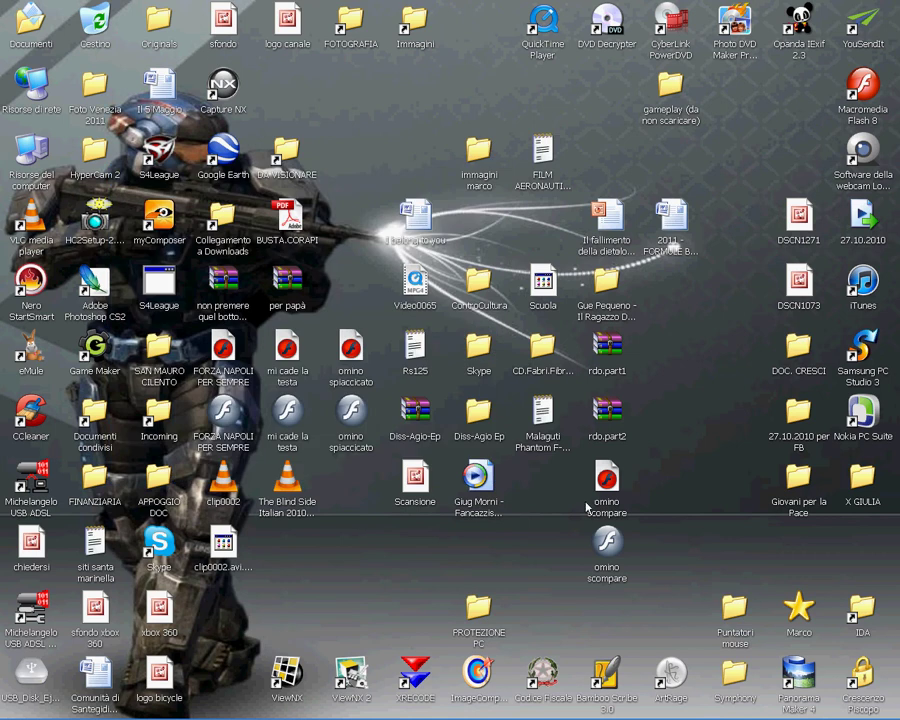
{"action": "left_click_drag", "start_coordinate": [646, 545], "coordinate": [566, 574]}
{"action": "left_click_drag", "start_coordinate": [520, 554], "coordinate": [672, 540]}
{"action": "left_click", "coordinate": [680, 543]}
{"action": "left_click", "coordinate": [607, 543]}
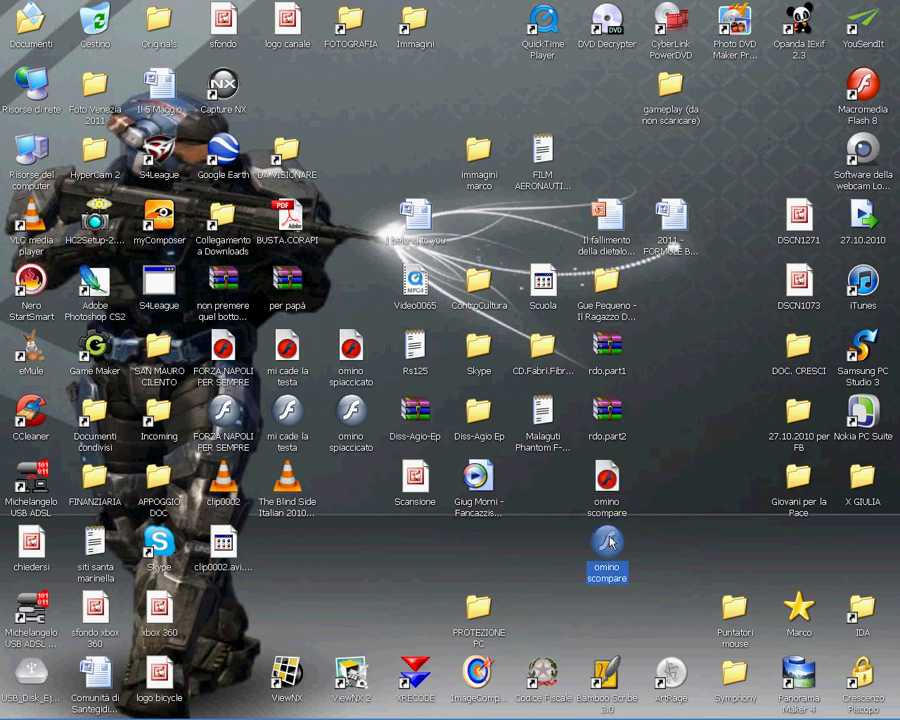
{"action": "left_click", "coordinate": [565, 460]}
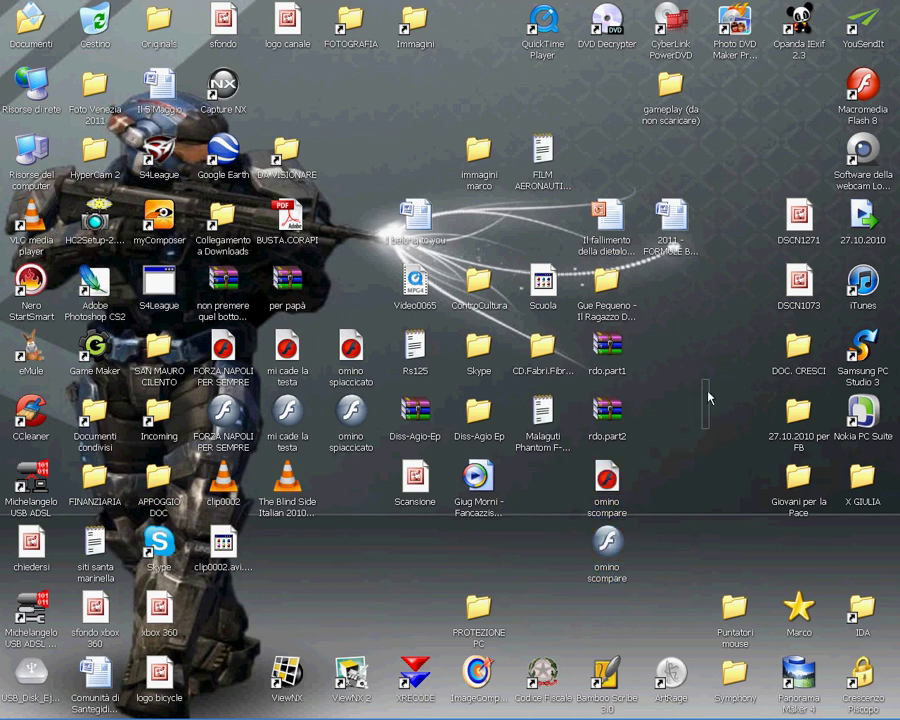